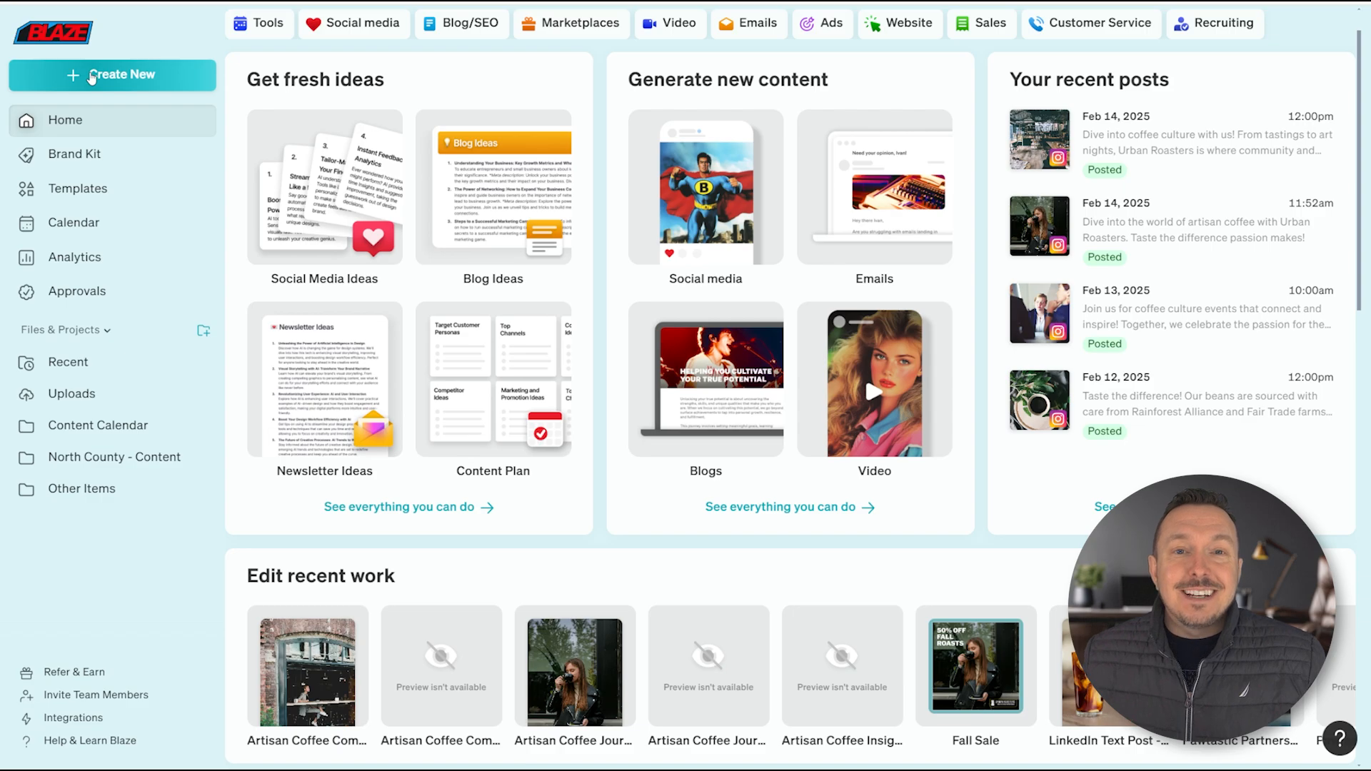
Start a new Facebook Text Post from the Facebook group of the social media content wizards.
click(92, 77)
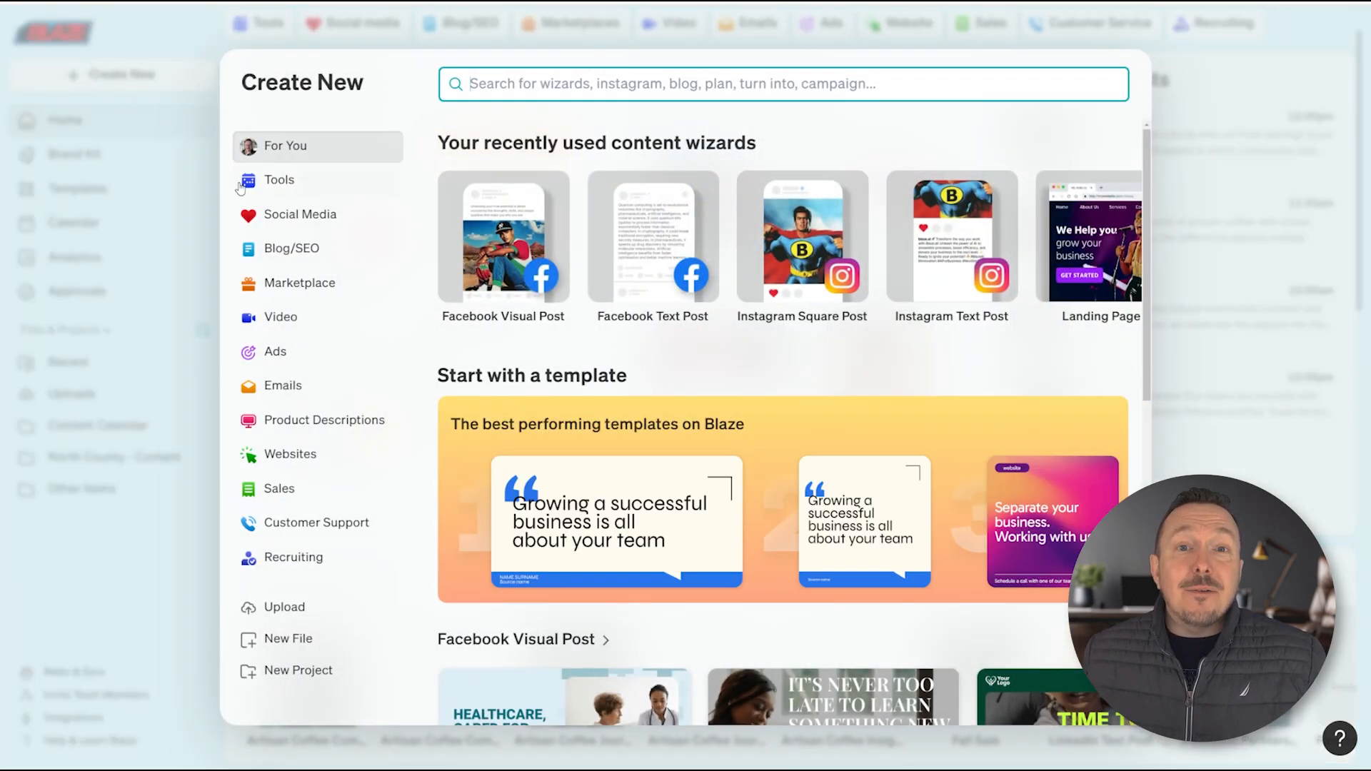
click(280, 216)
click(800, 149)
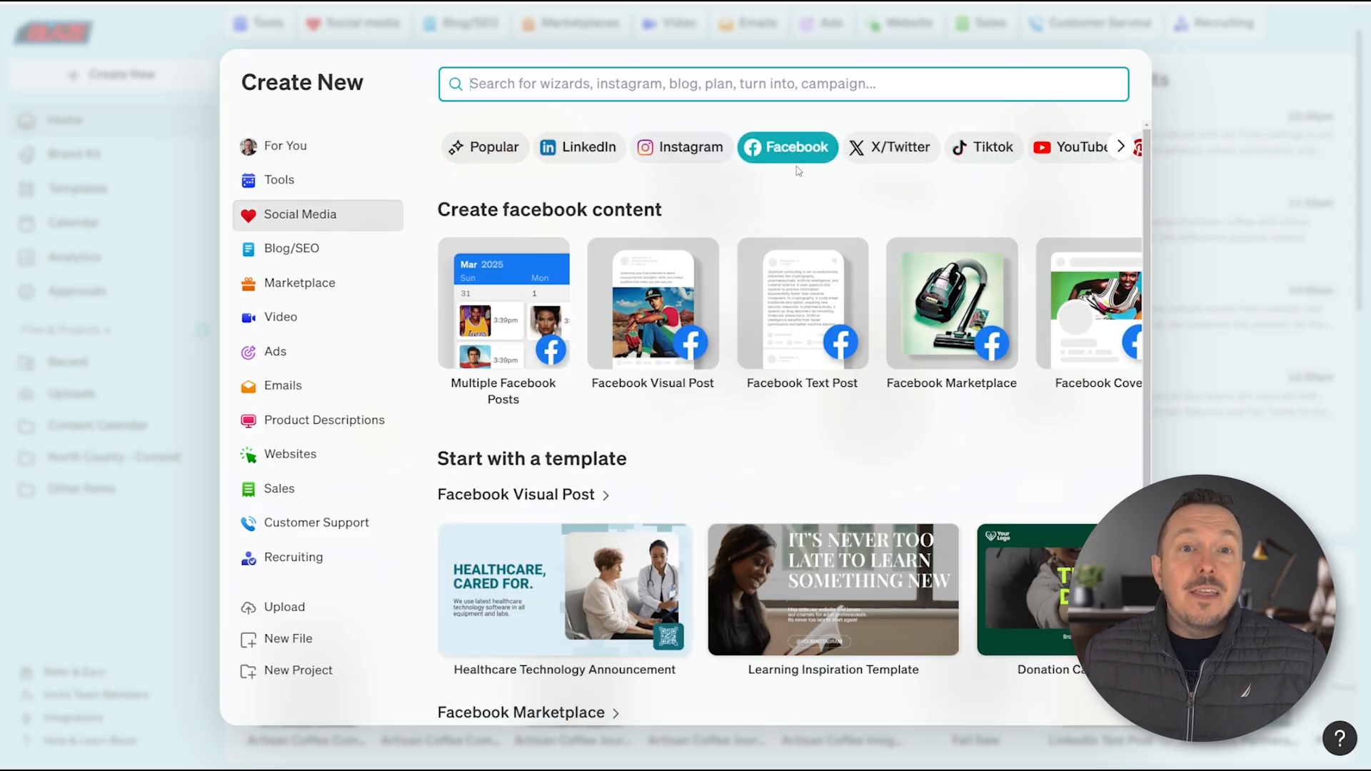
click(789, 295)
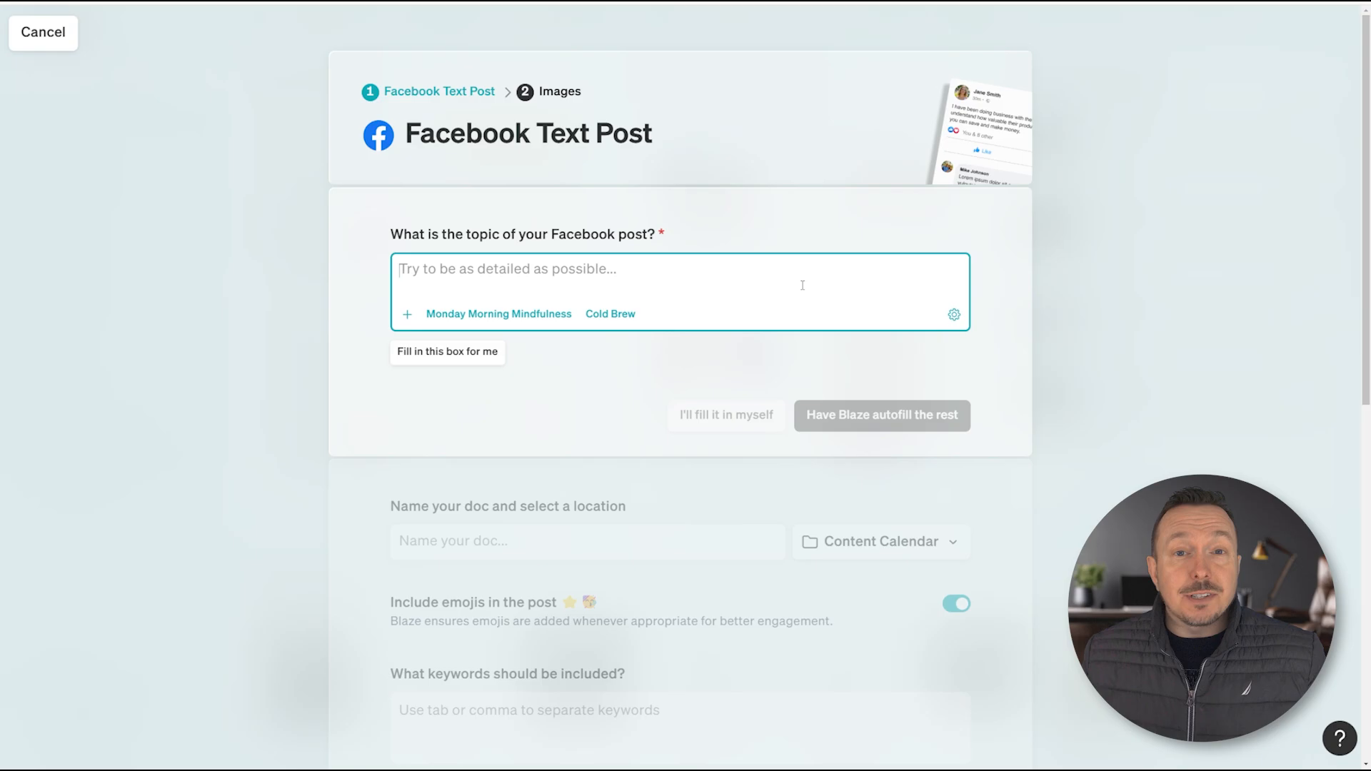
Enter a post topic about artisan coffee and Urban Roasters' commitment to community and sustainability, and have the remaining fields autofilled.
text(Explore the enriching world of artisan coffee through Urban Roasters' commitment to community and sustainability. Discover how our unique sourcing and roasting practices not only create exquisite blends but also empower local farmers and support educational initiatives for students.)
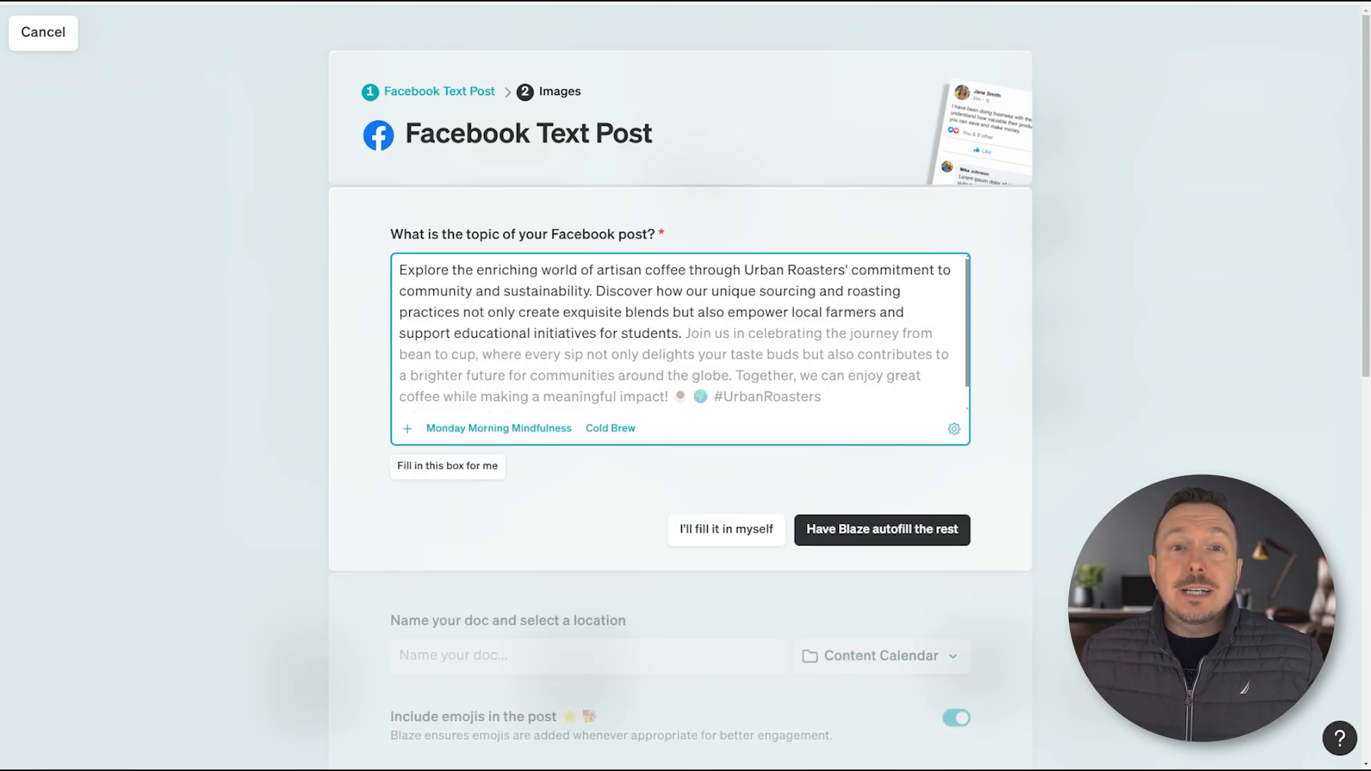
click(889, 537)
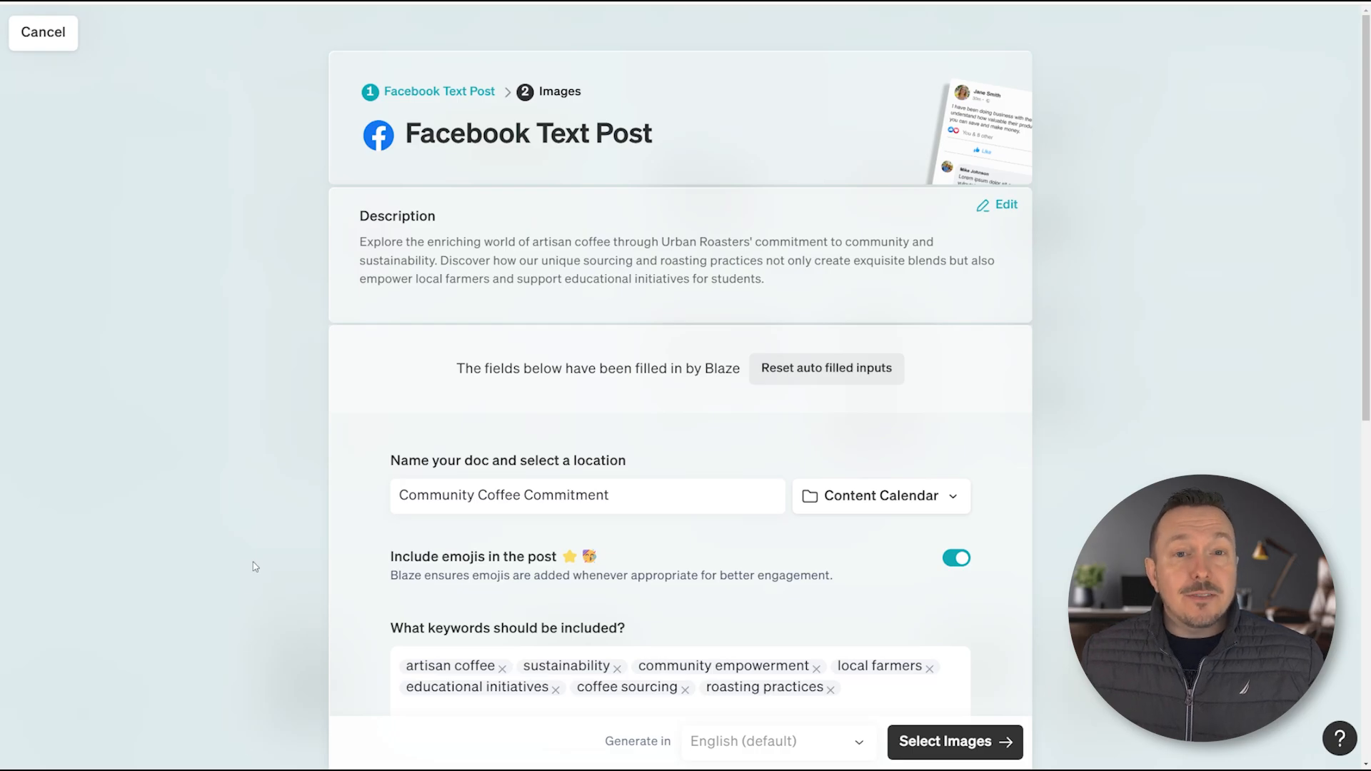
Review the autofilled fields and the projects available as the document's location, keeping Content Calendar.
scroll(277, 532, down, 4)
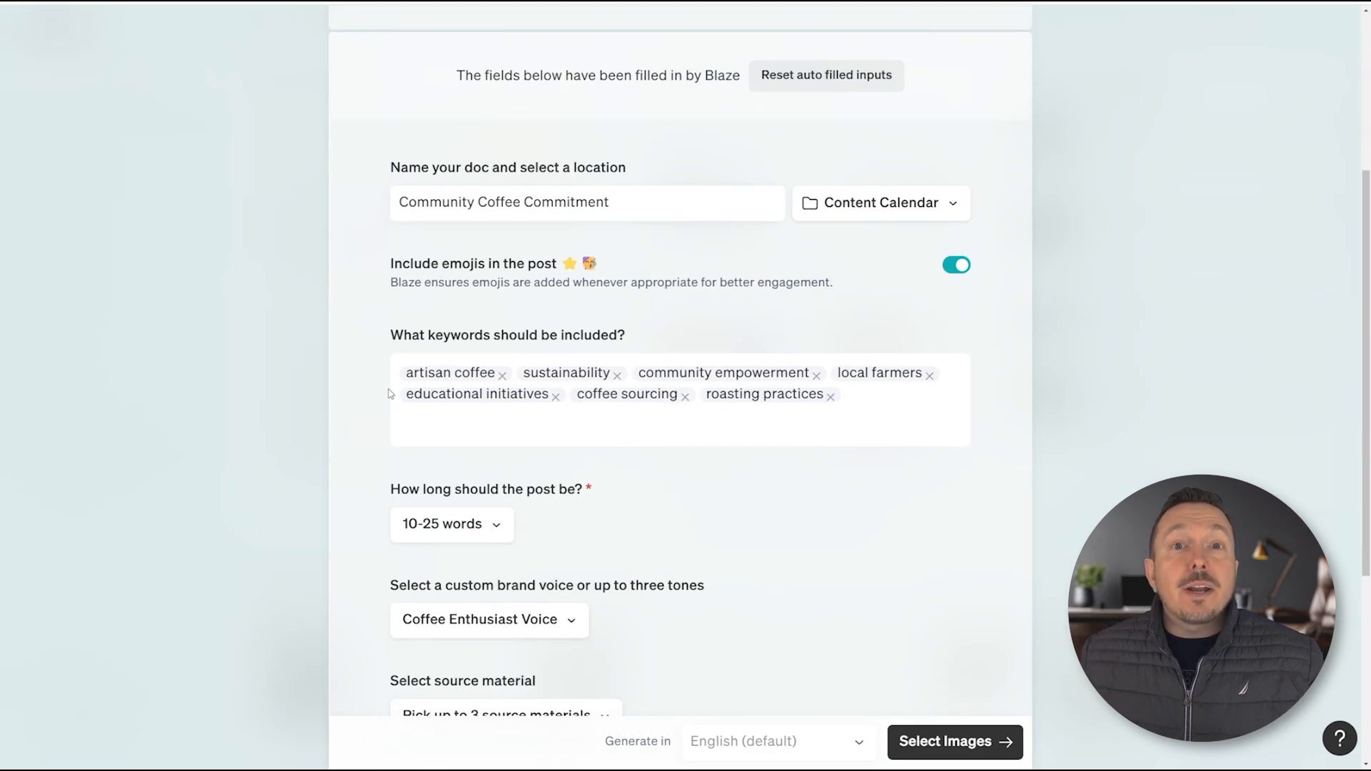
scroll(383, 375, down, 1)
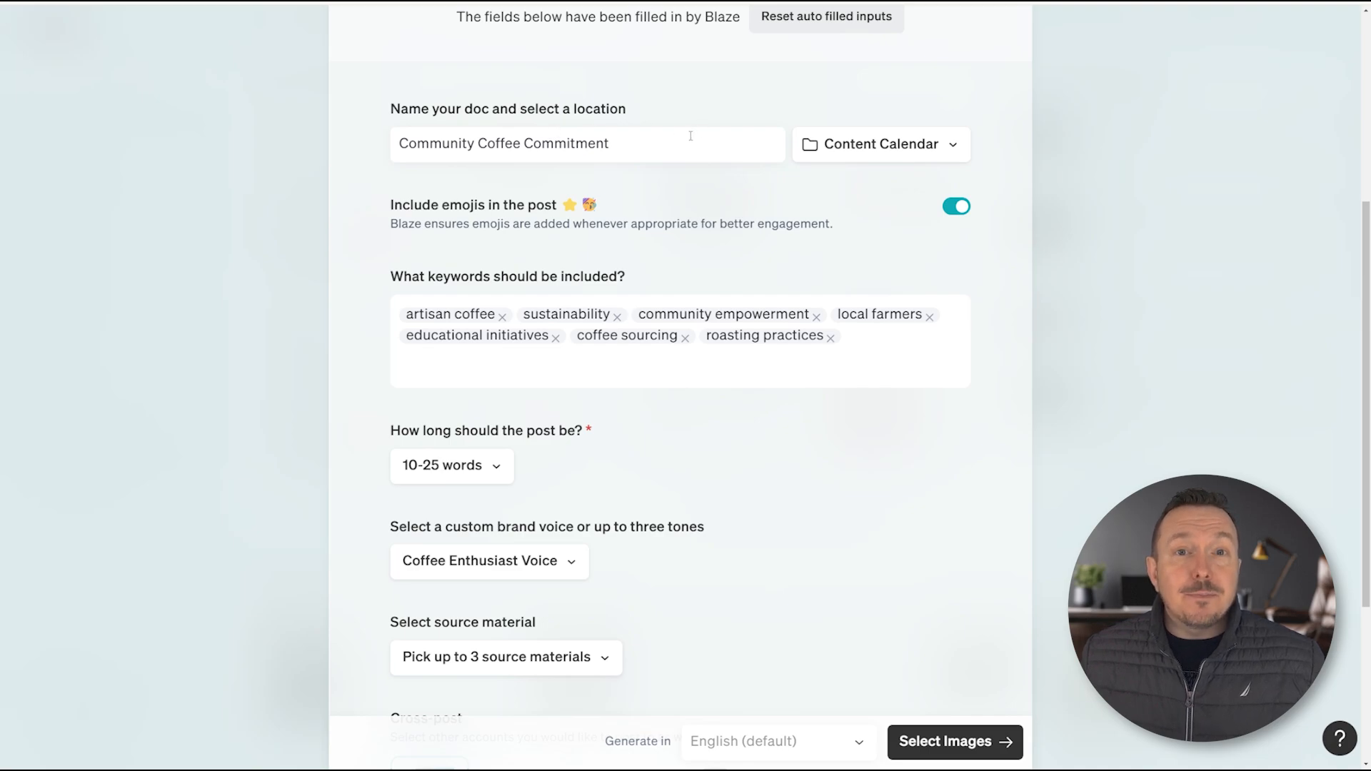
click(952, 147)
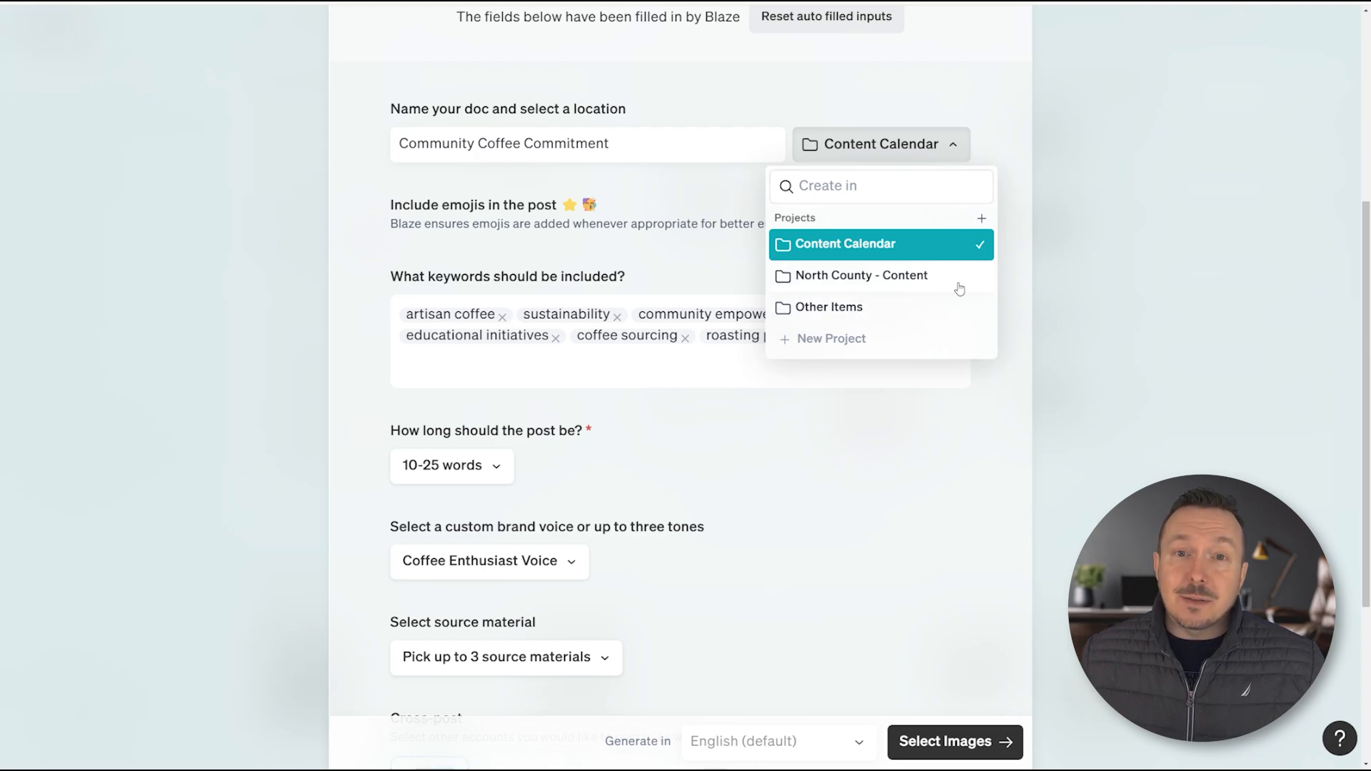
click(1103, 205)
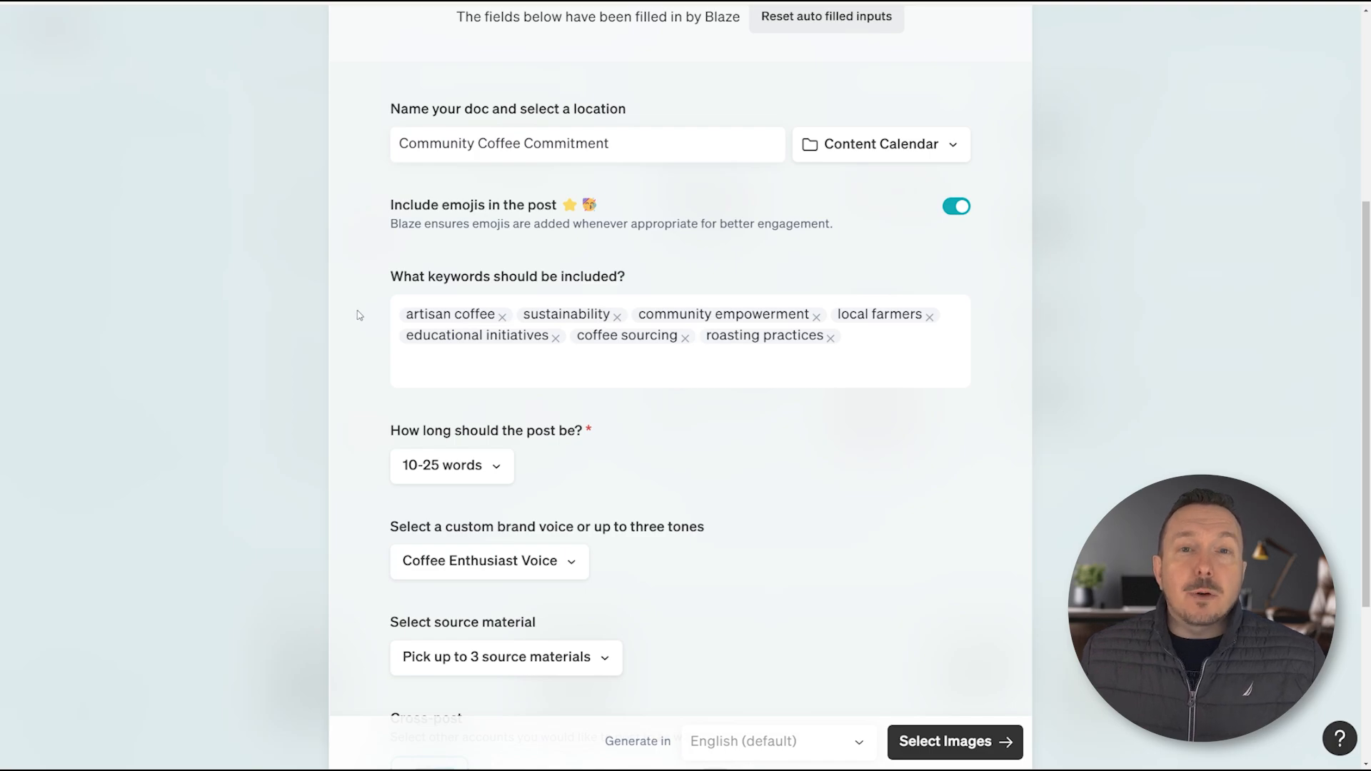
Remove the keyword "educational initiatives" and check the post length options, keeping 10-25 words.
click(556, 337)
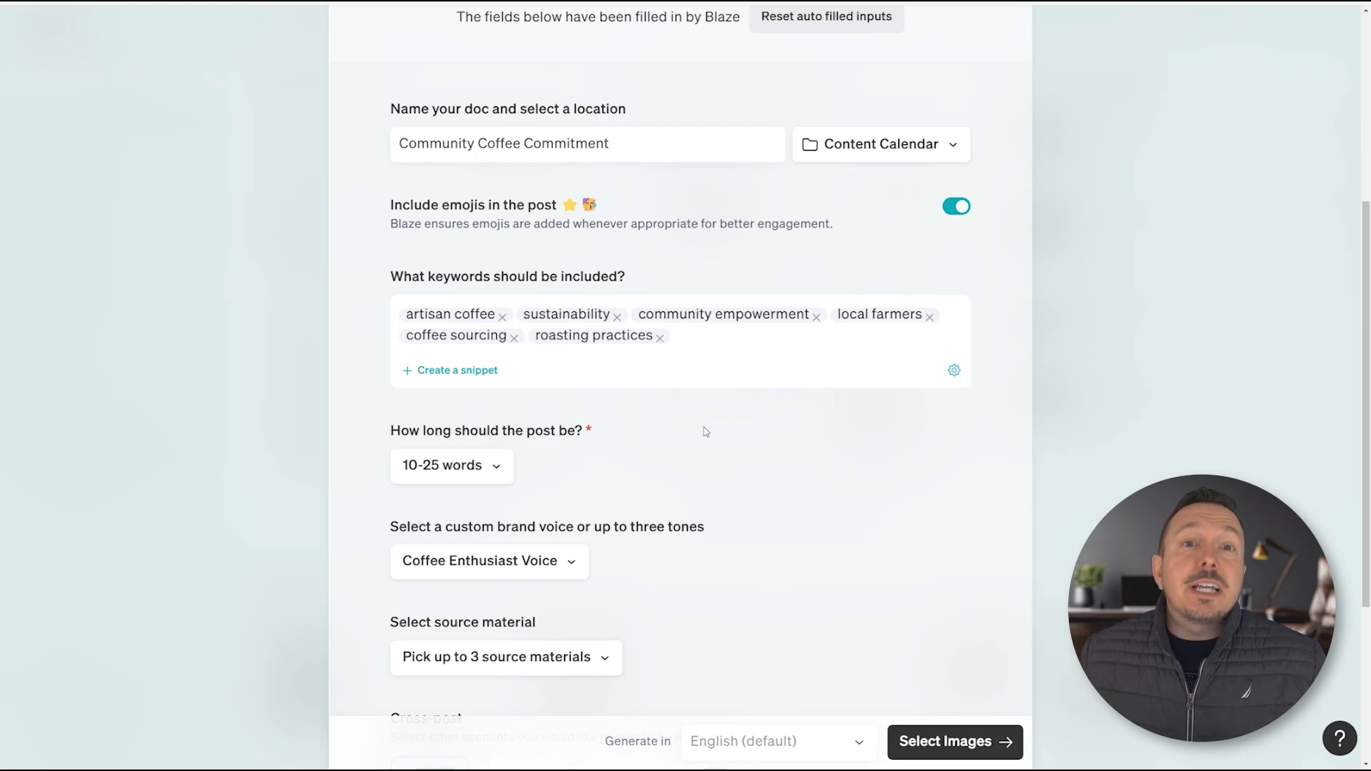
click(493, 481)
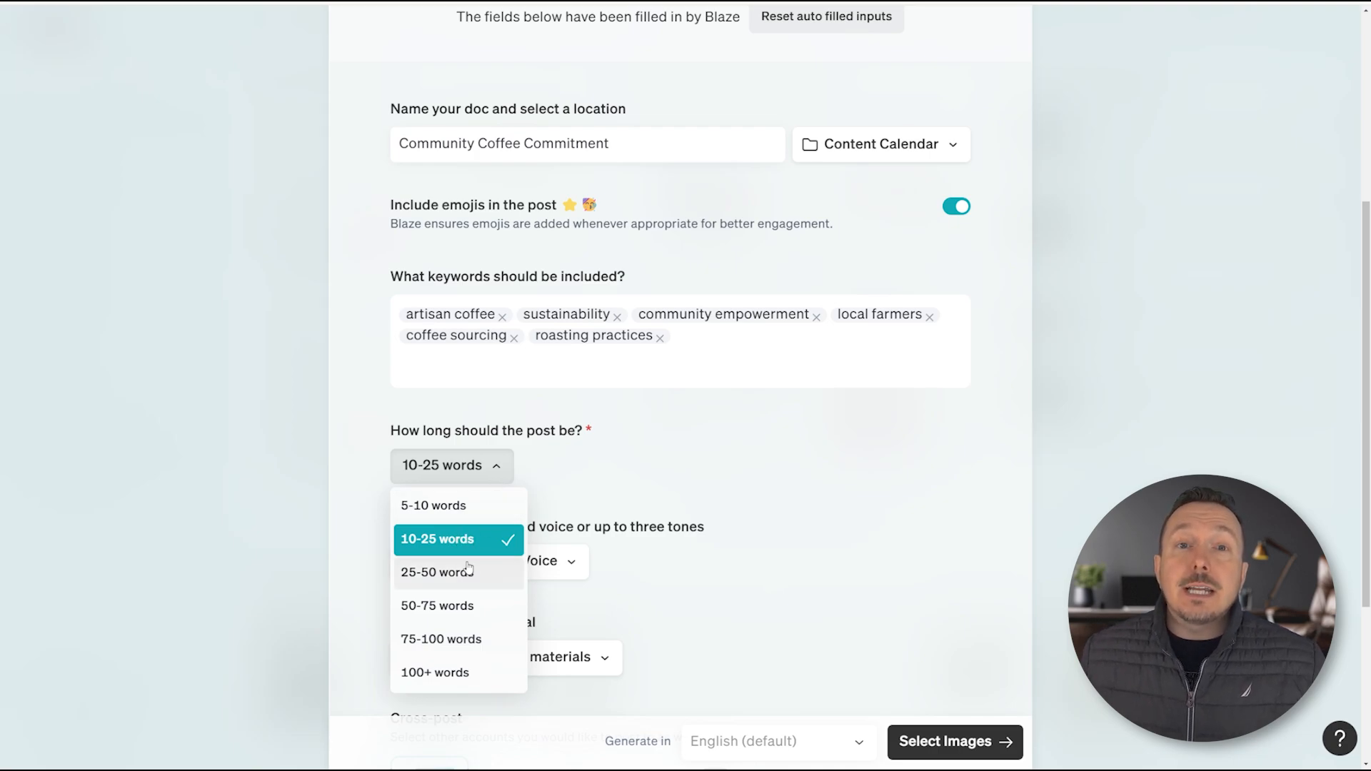
click(891, 561)
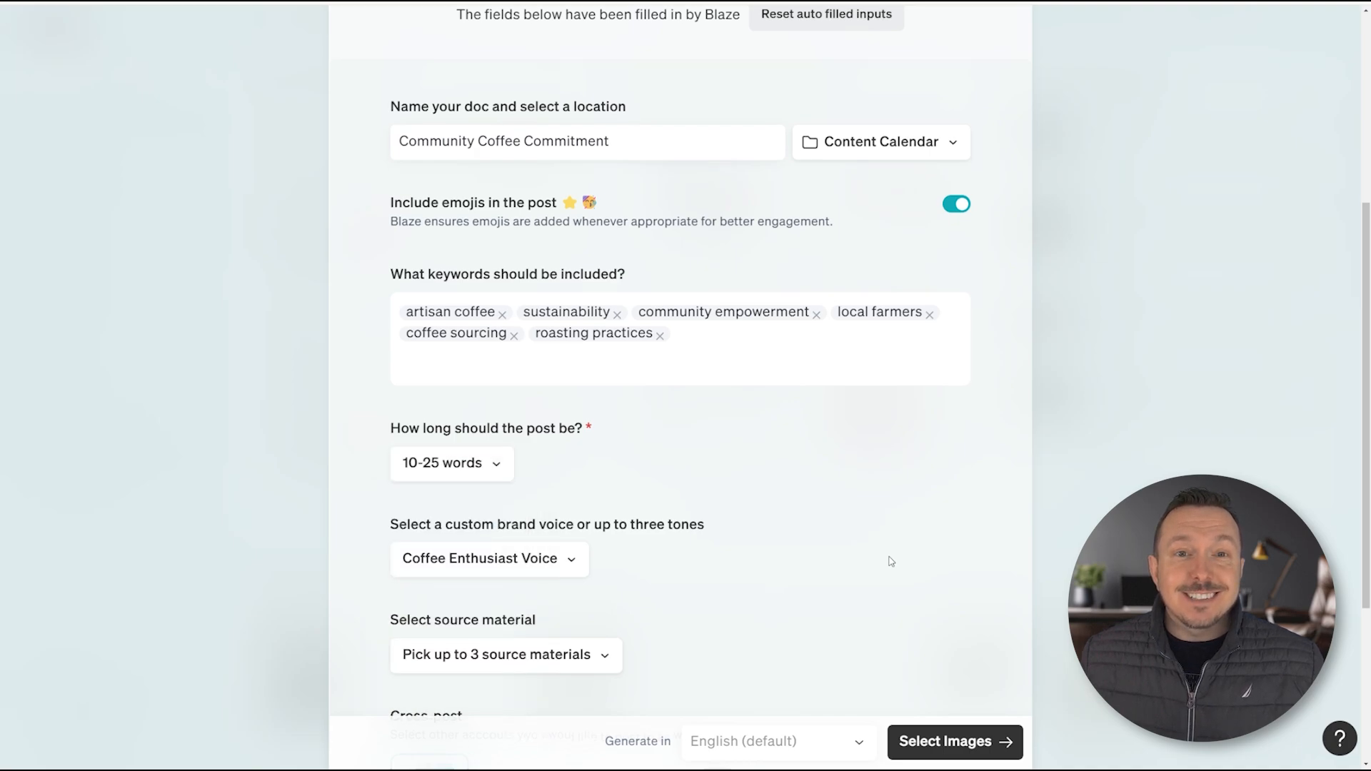
Look through the available brand voices and tones and set the brand voice to Urban Roasters Lifestyle Voice.
scroll(891, 561, down, 3)
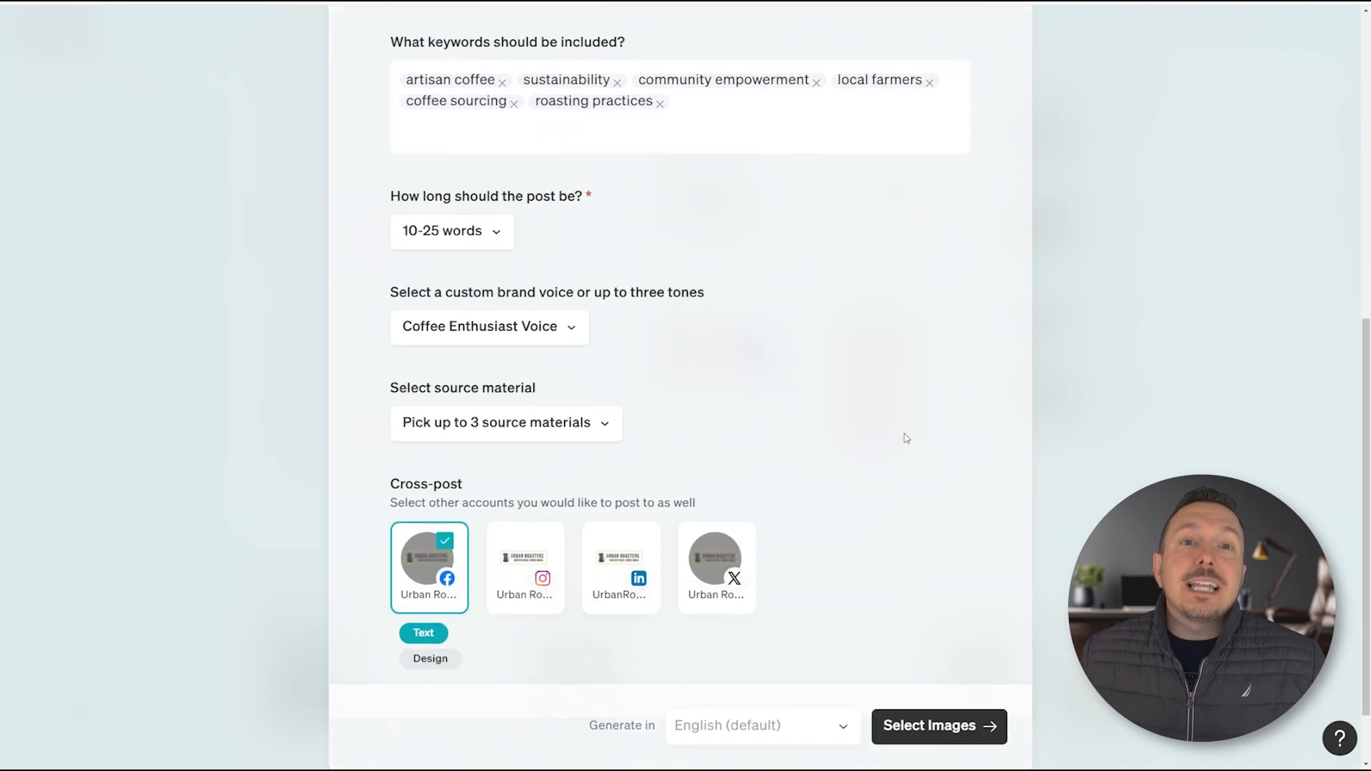
click(566, 333)
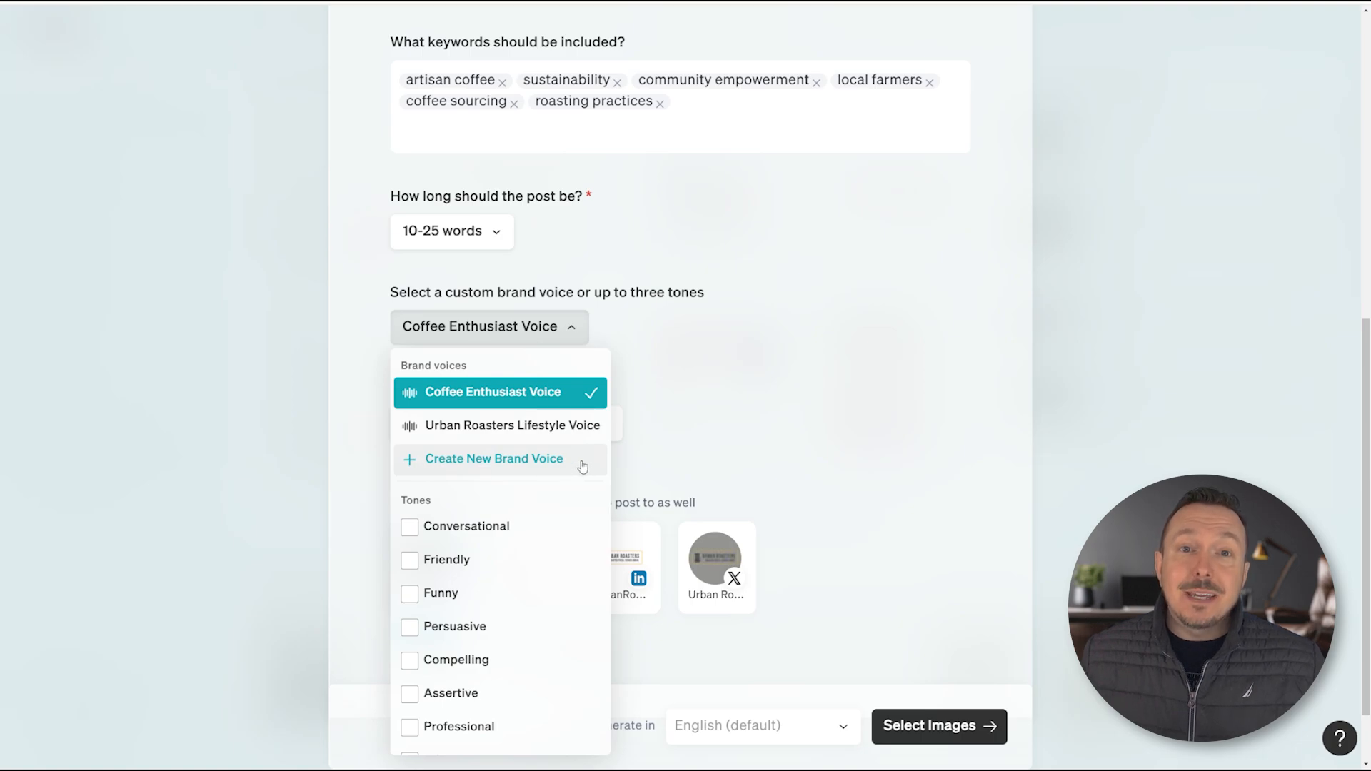
scroll(583, 467, down, 3)
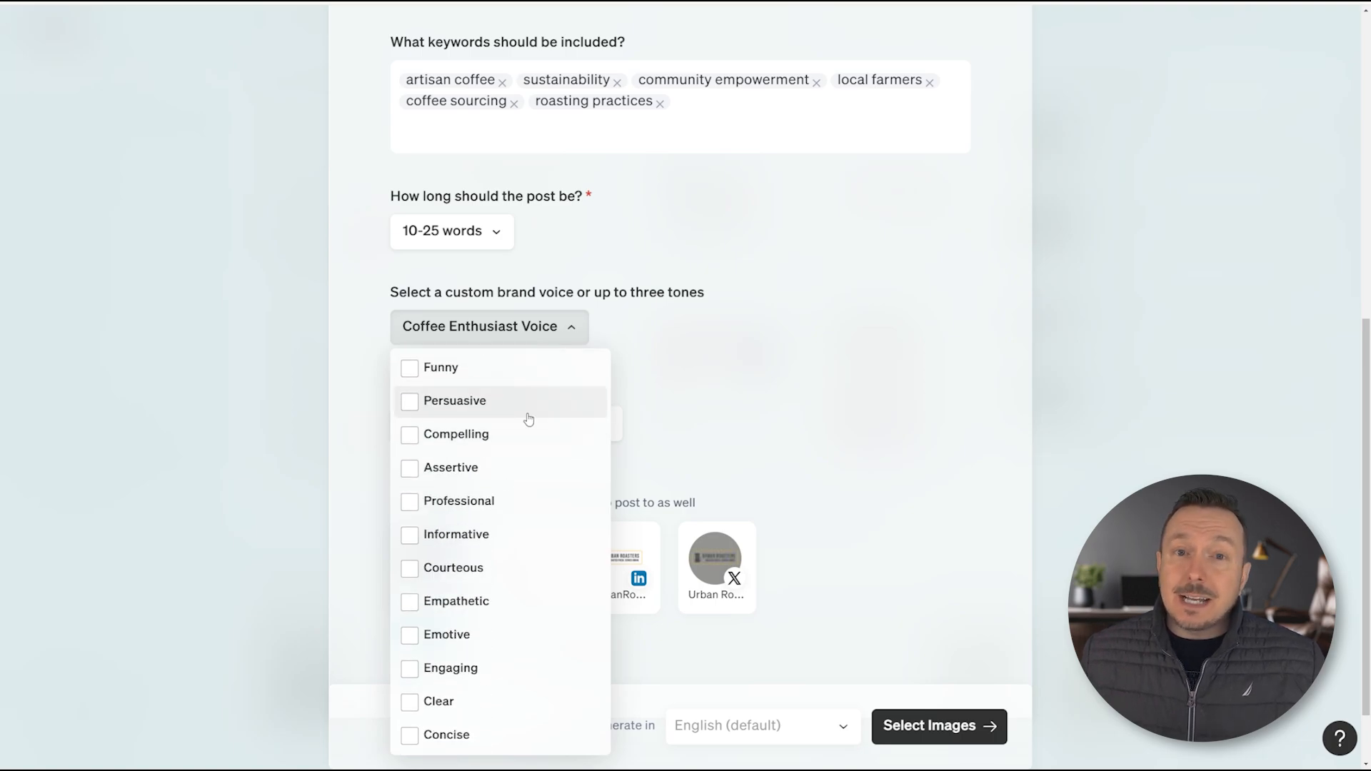
scroll(453, 700, up, 3)
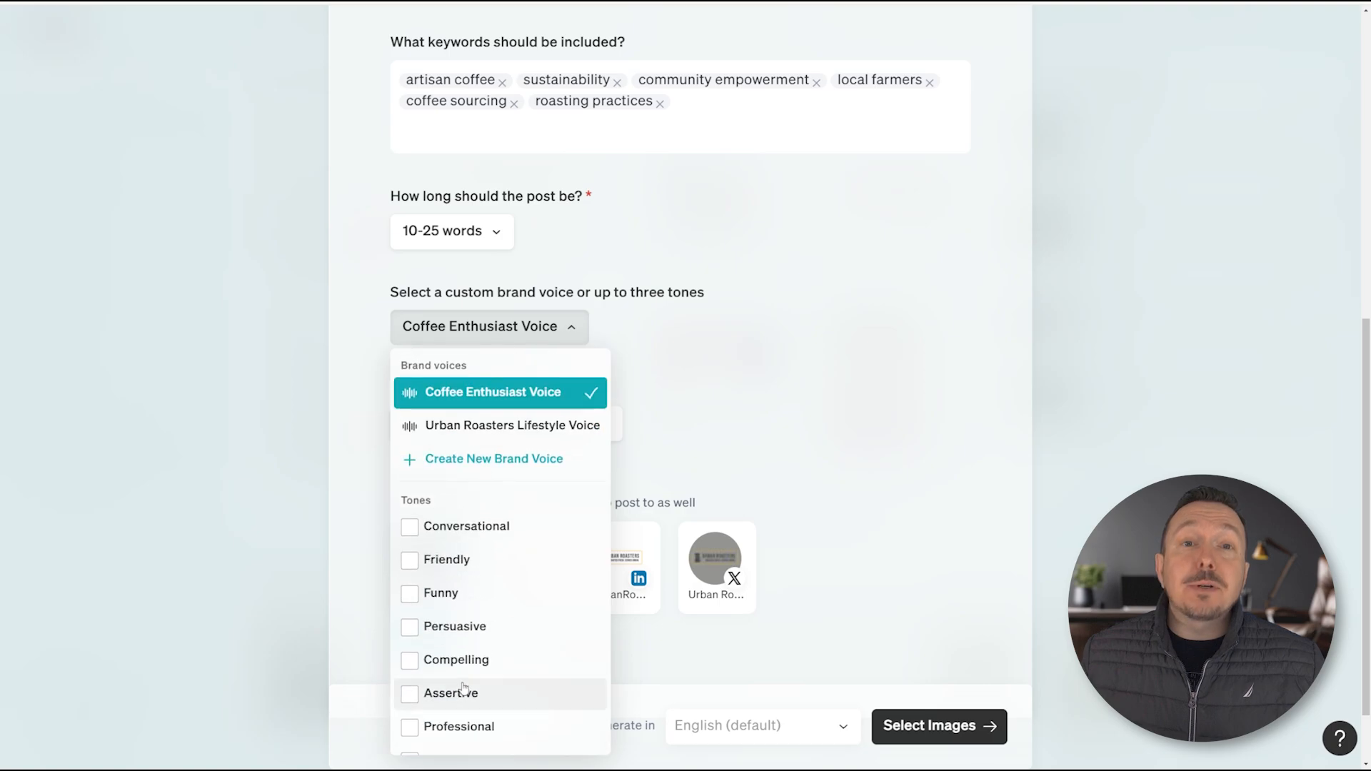
click(504, 428)
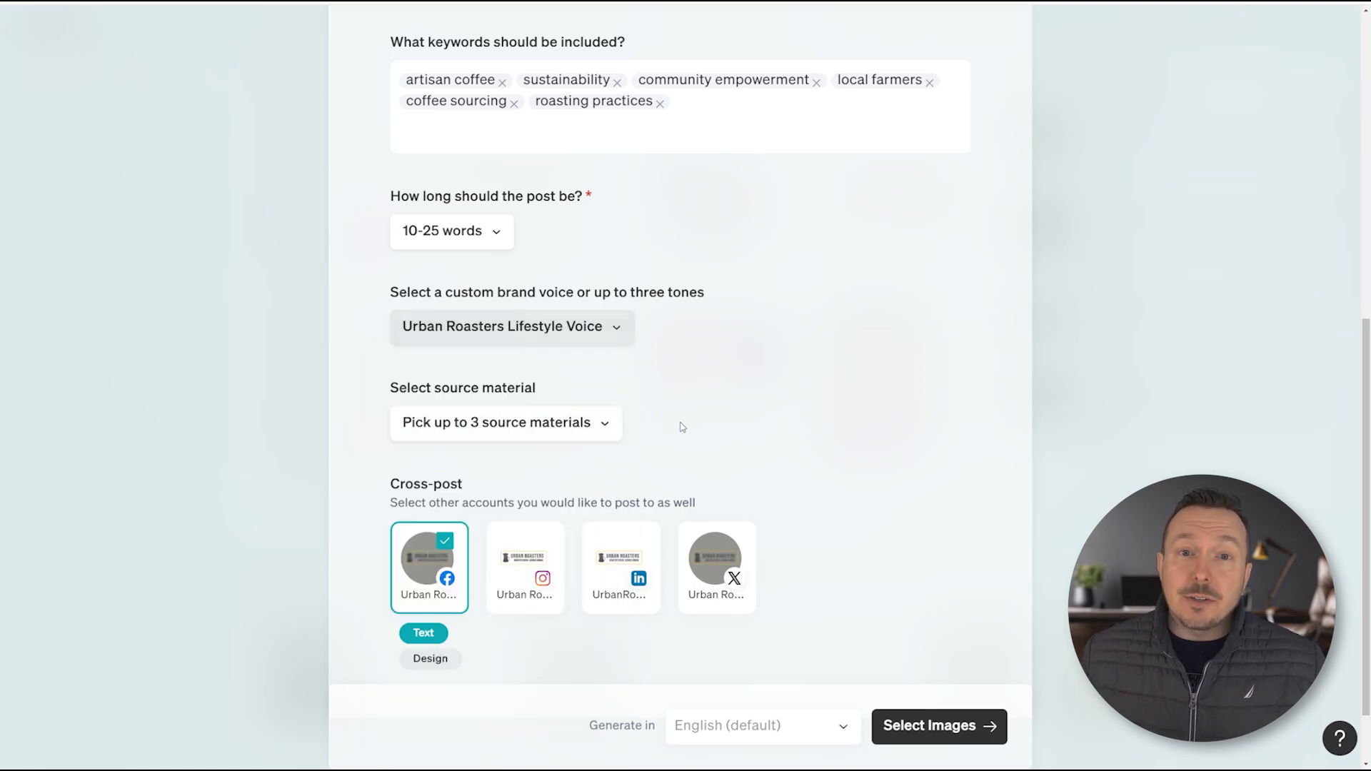
Check the available source materials and the cross-post accounts without selecting any more.
click(612, 429)
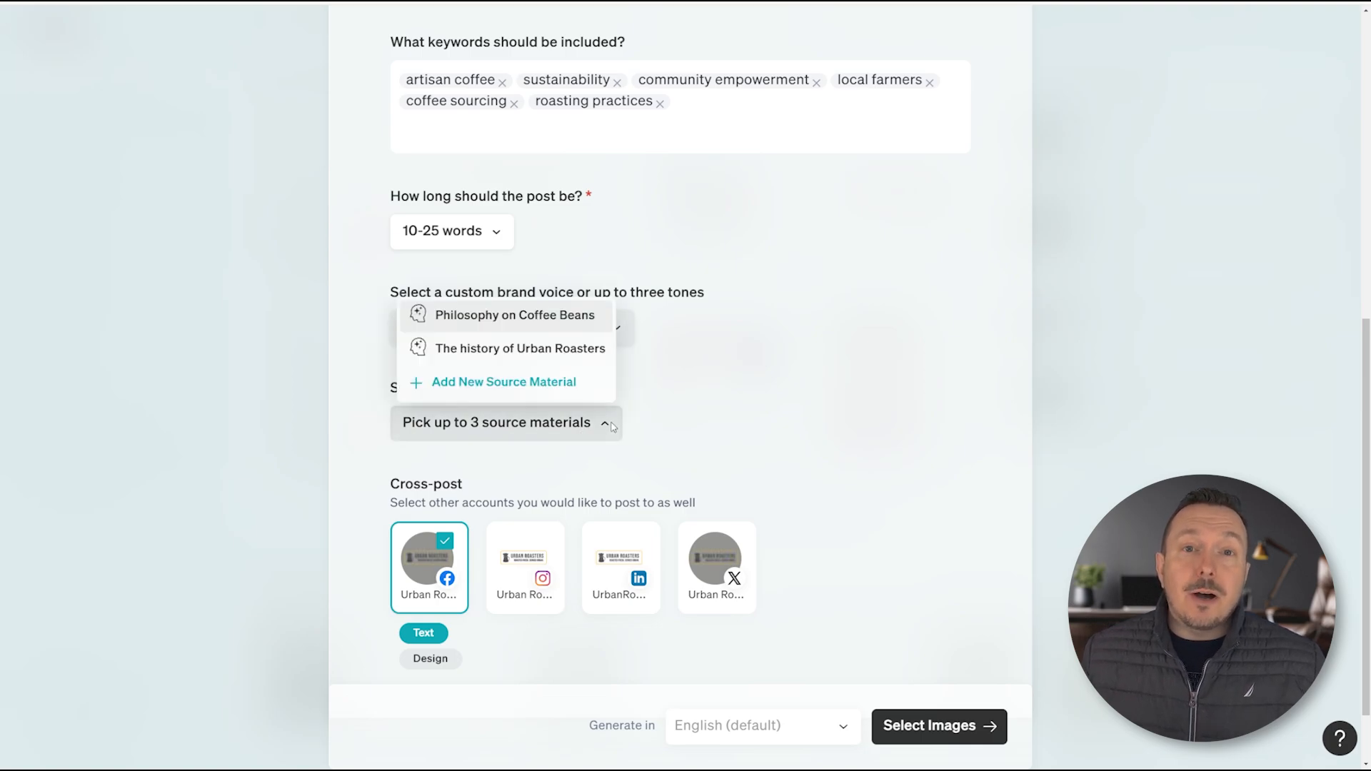
click(612, 425)
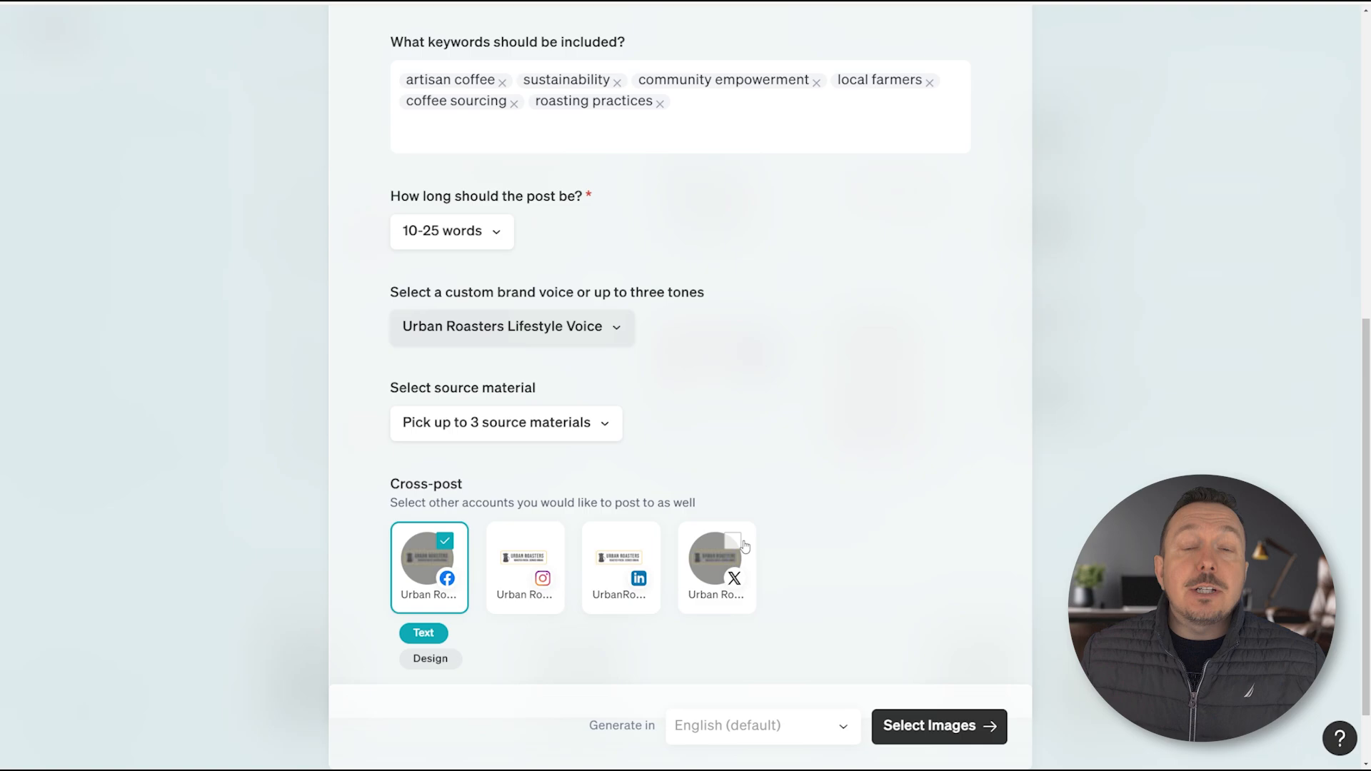
scroll(798, 519, down, 1)
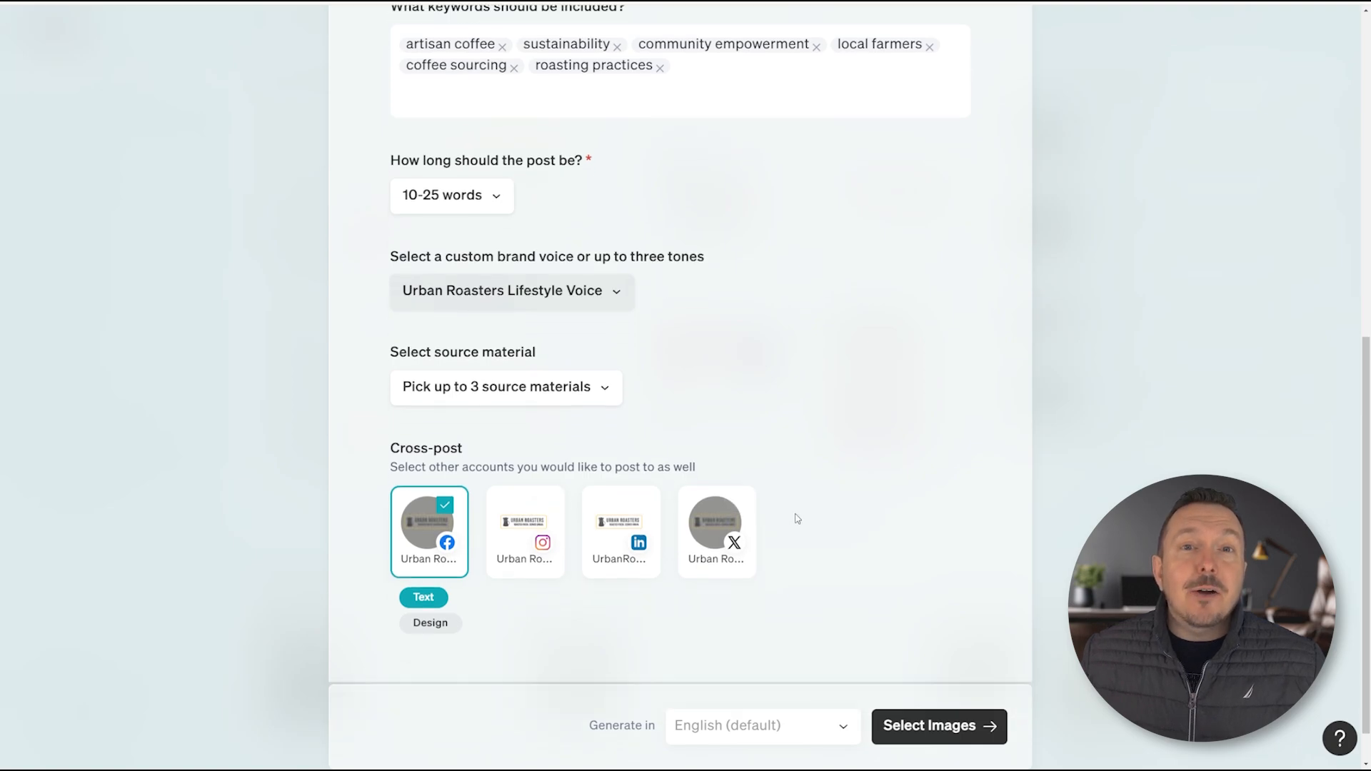
scroll(798, 519, down, 1)
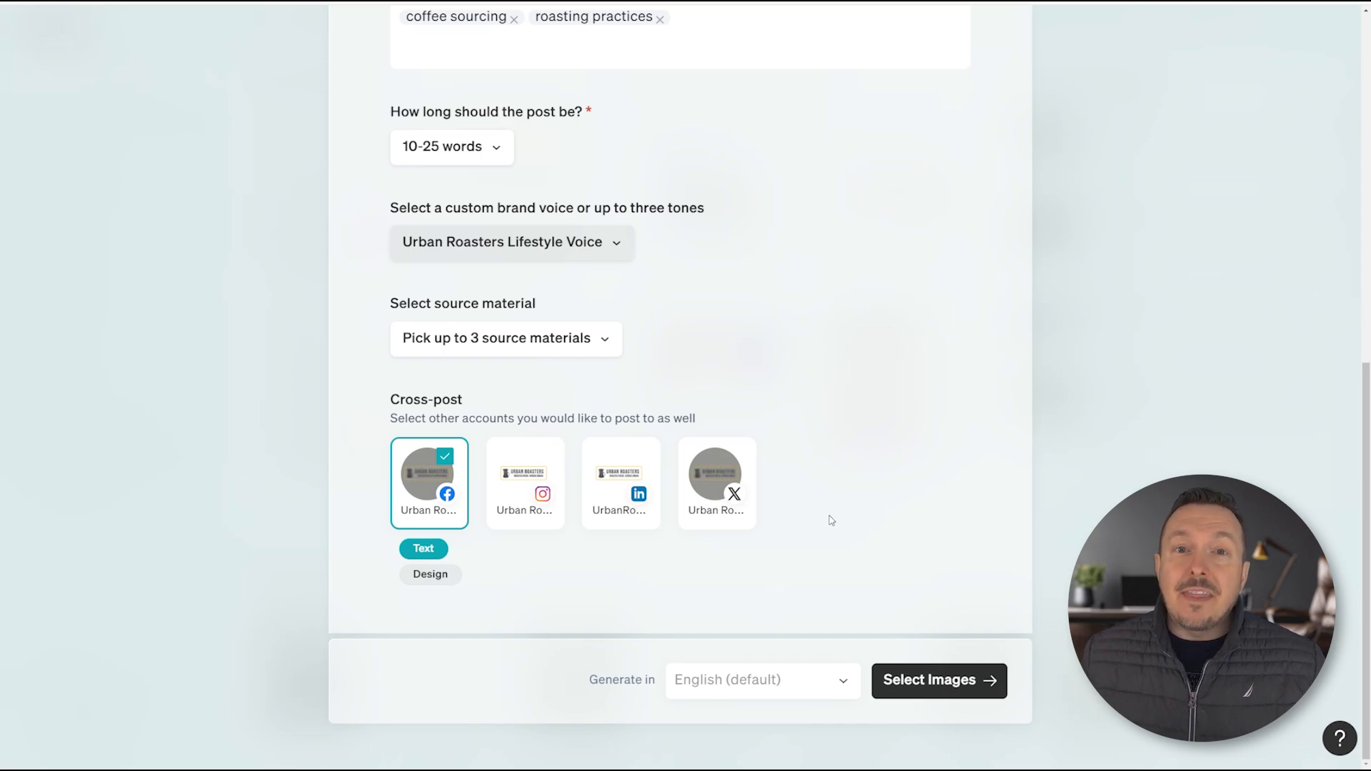
Continue to the image selection and pick the suggested photo of coffee beans spilling from a paper bag.
click(933, 690)
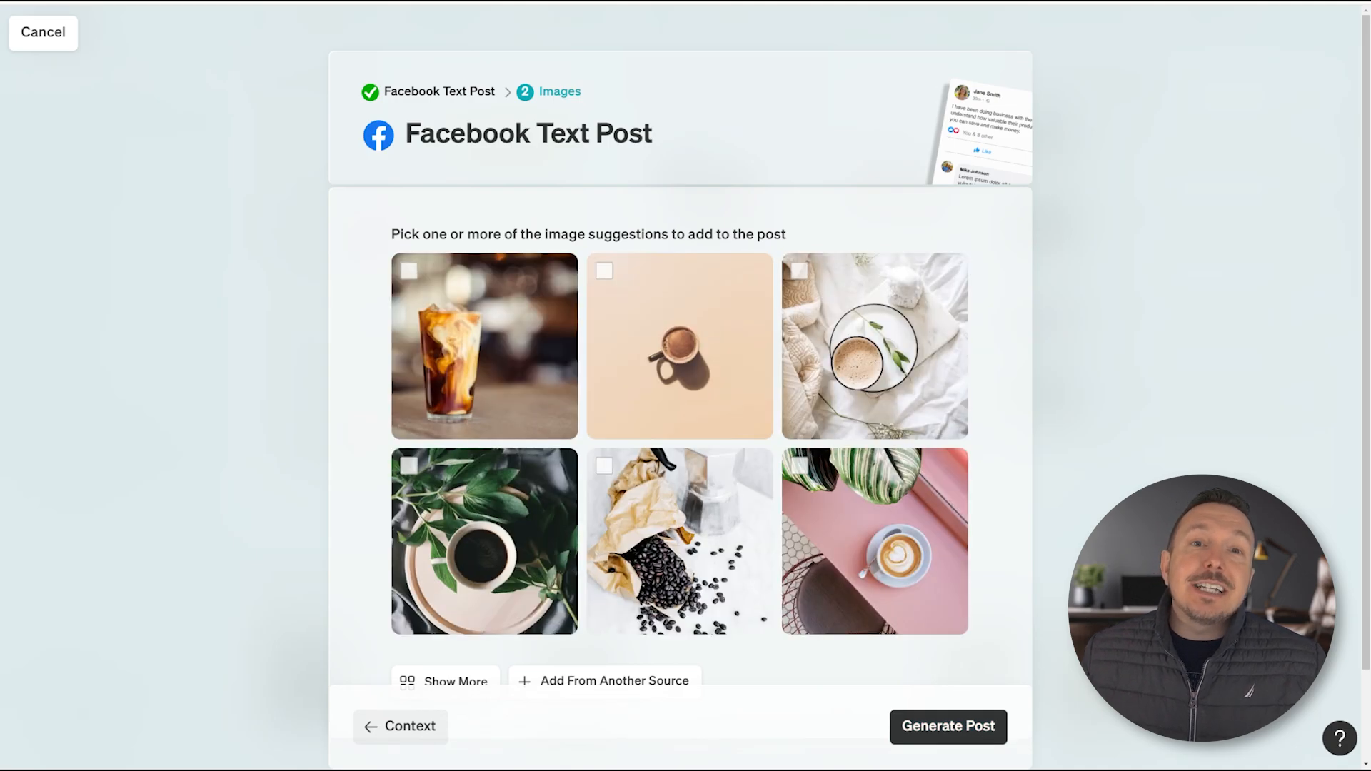
scroll(678, 386, down, 3)
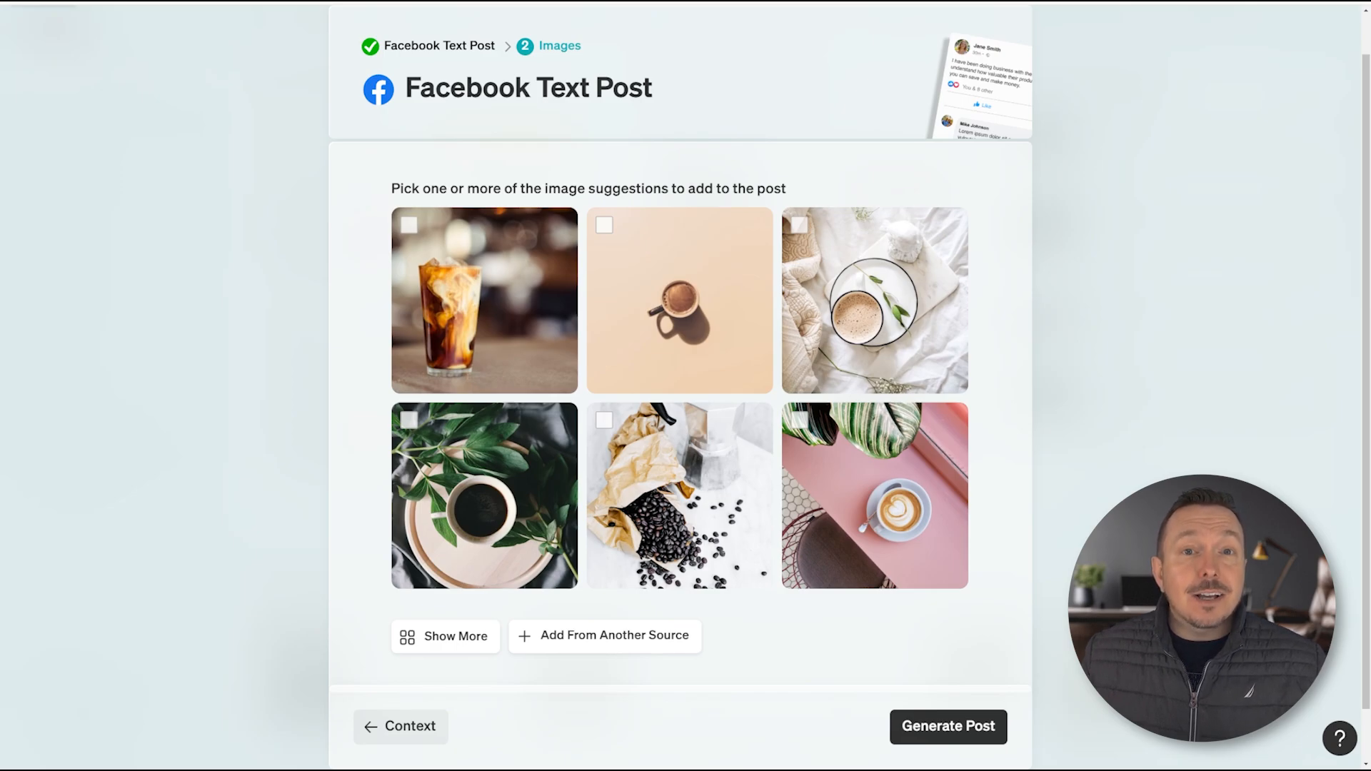
click(605, 421)
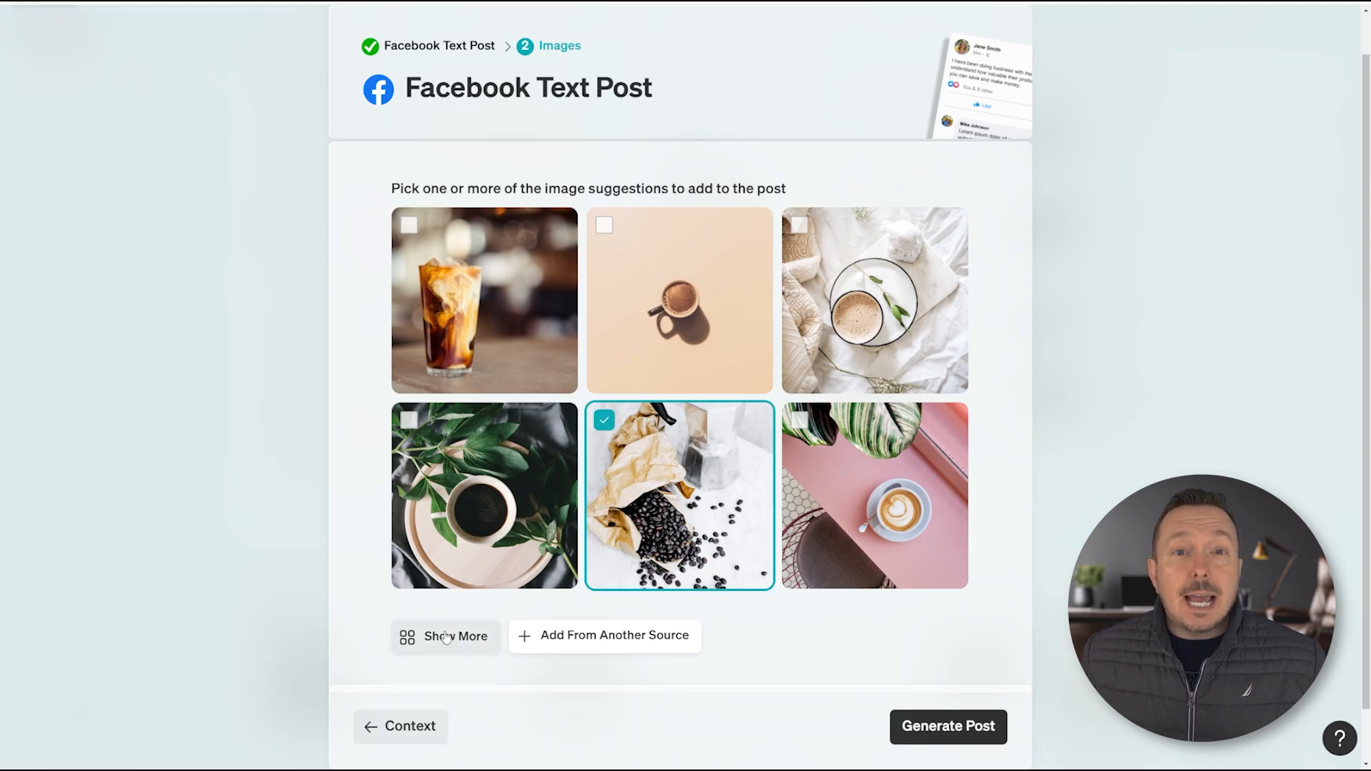
Add the recently uploaded photo of a person seated at a café window counter and generate the post.
click(531, 649)
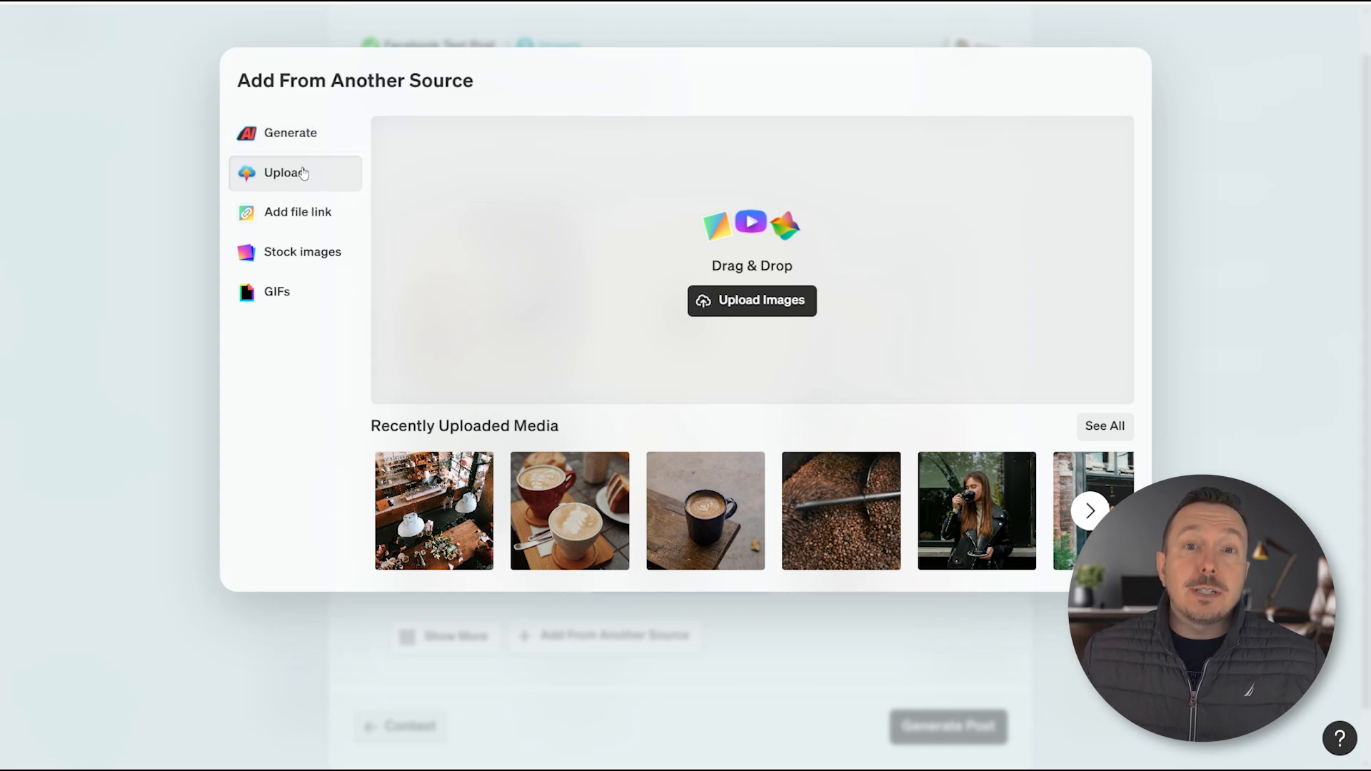
click(1105, 509)
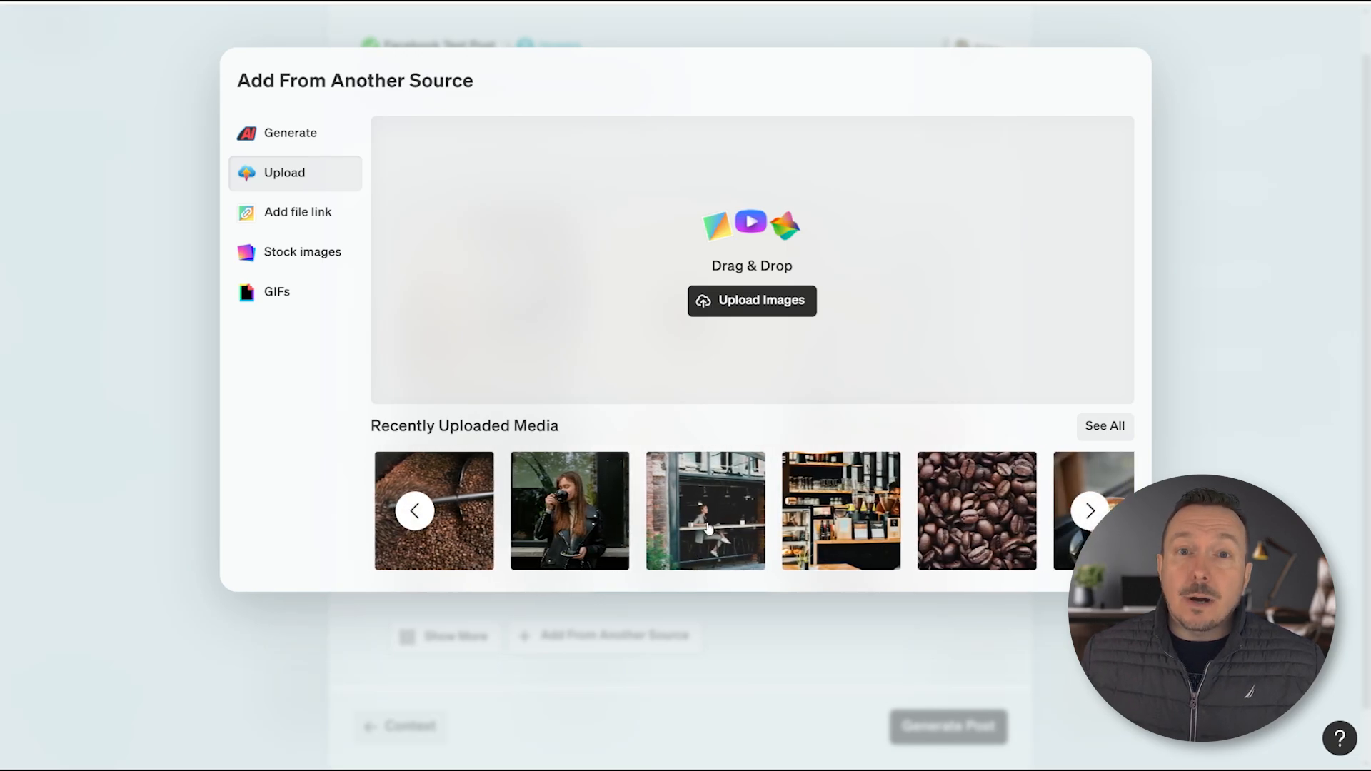
click(707, 522)
scroll(716, 607, down, 3)
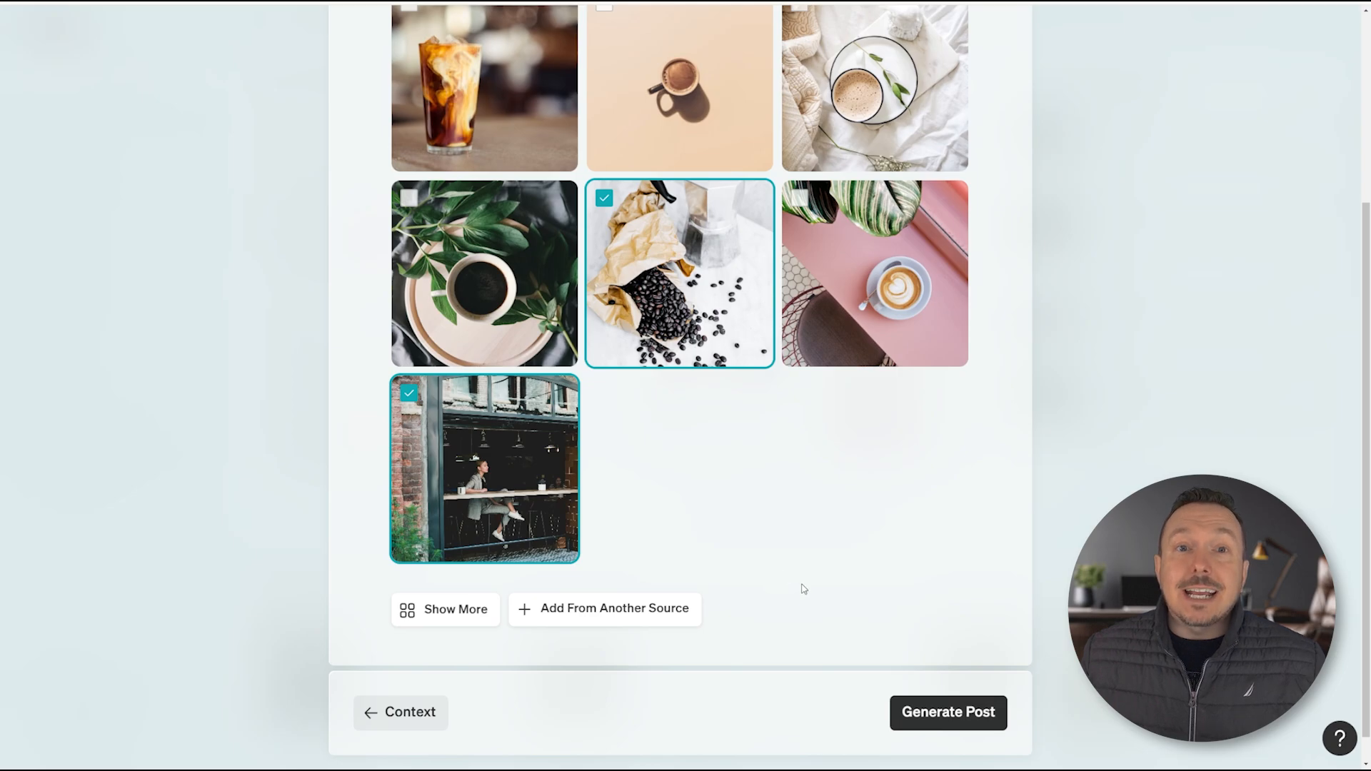
click(950, 725)
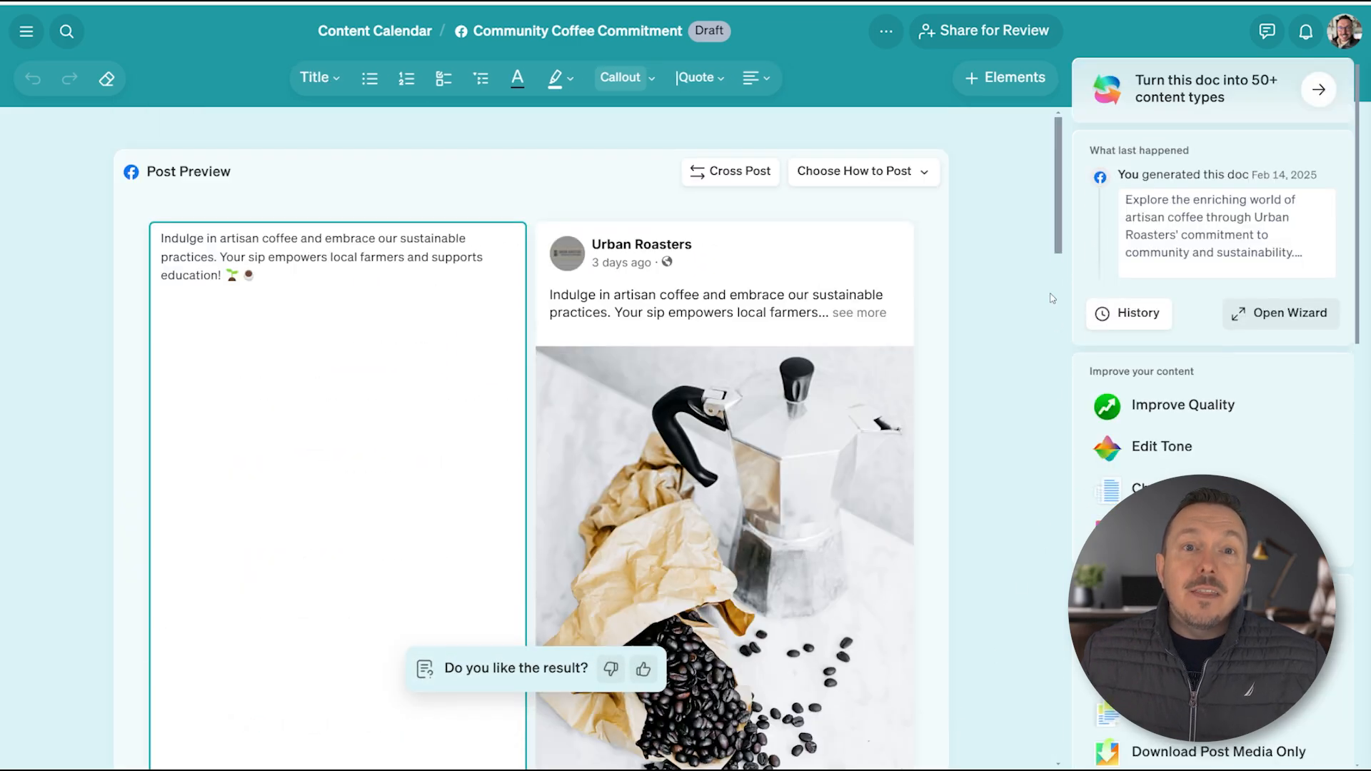
Review the alternative Facebook post ideas under Brainstorm and Drafts, and return to the post preview.
drag(1057, 217, 1059, 384)
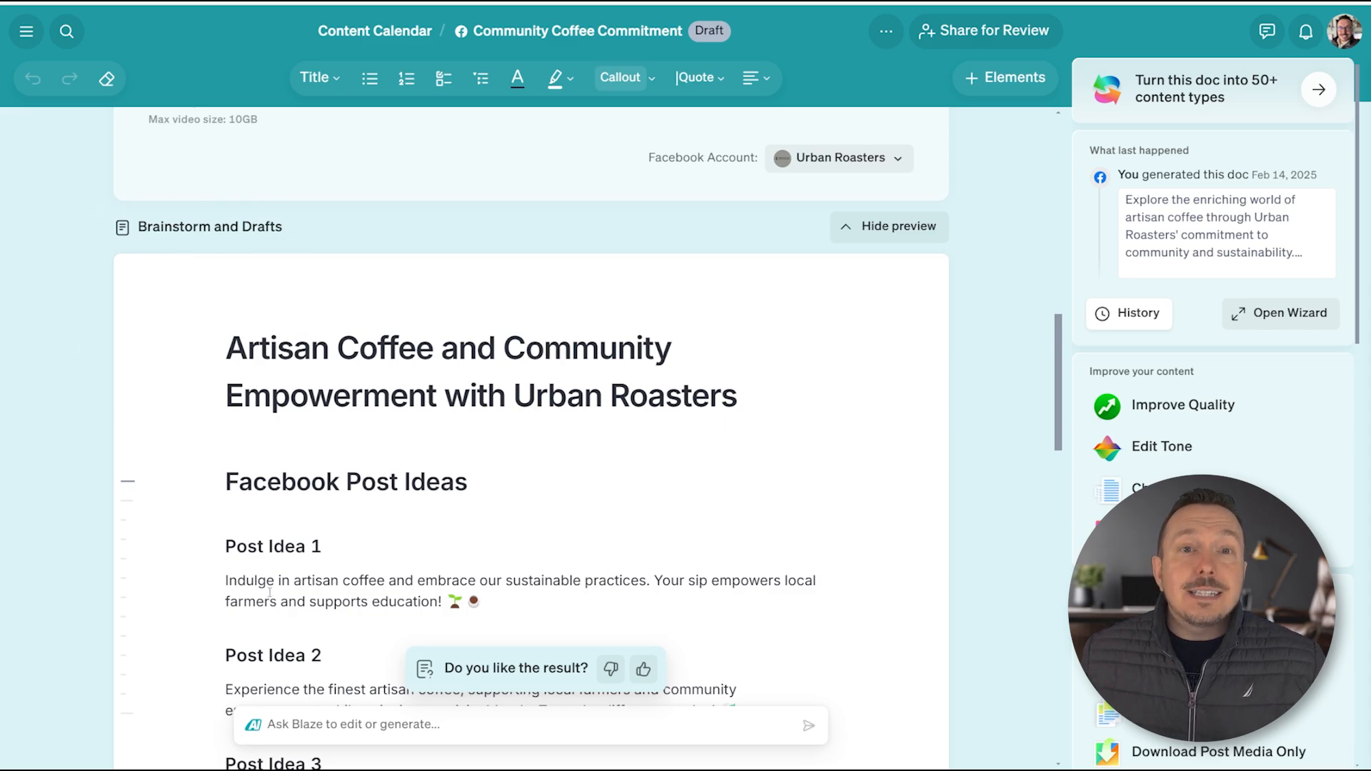
drag(232, 547, 480, 602)
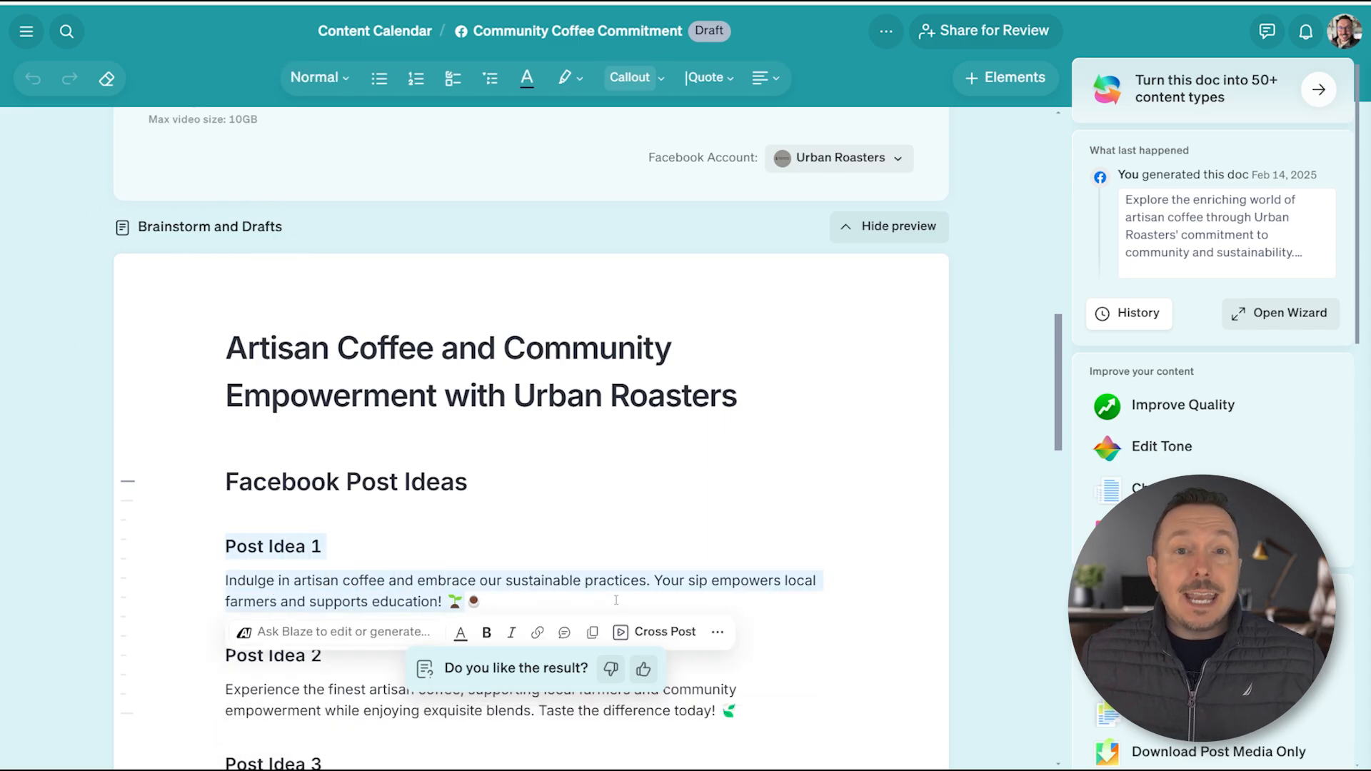
click(631, 580)
scroll(598, 516, down, 3)
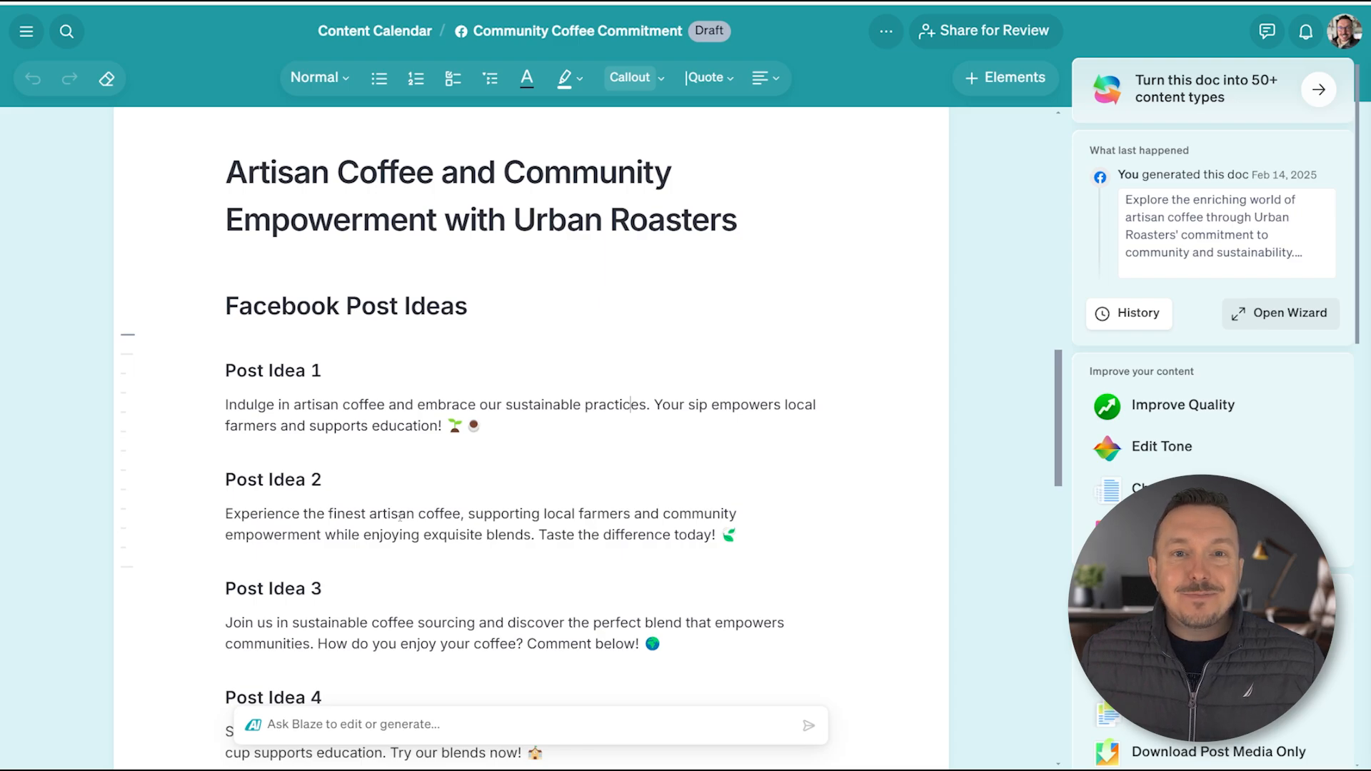
scroll(444, 525, up, 10)
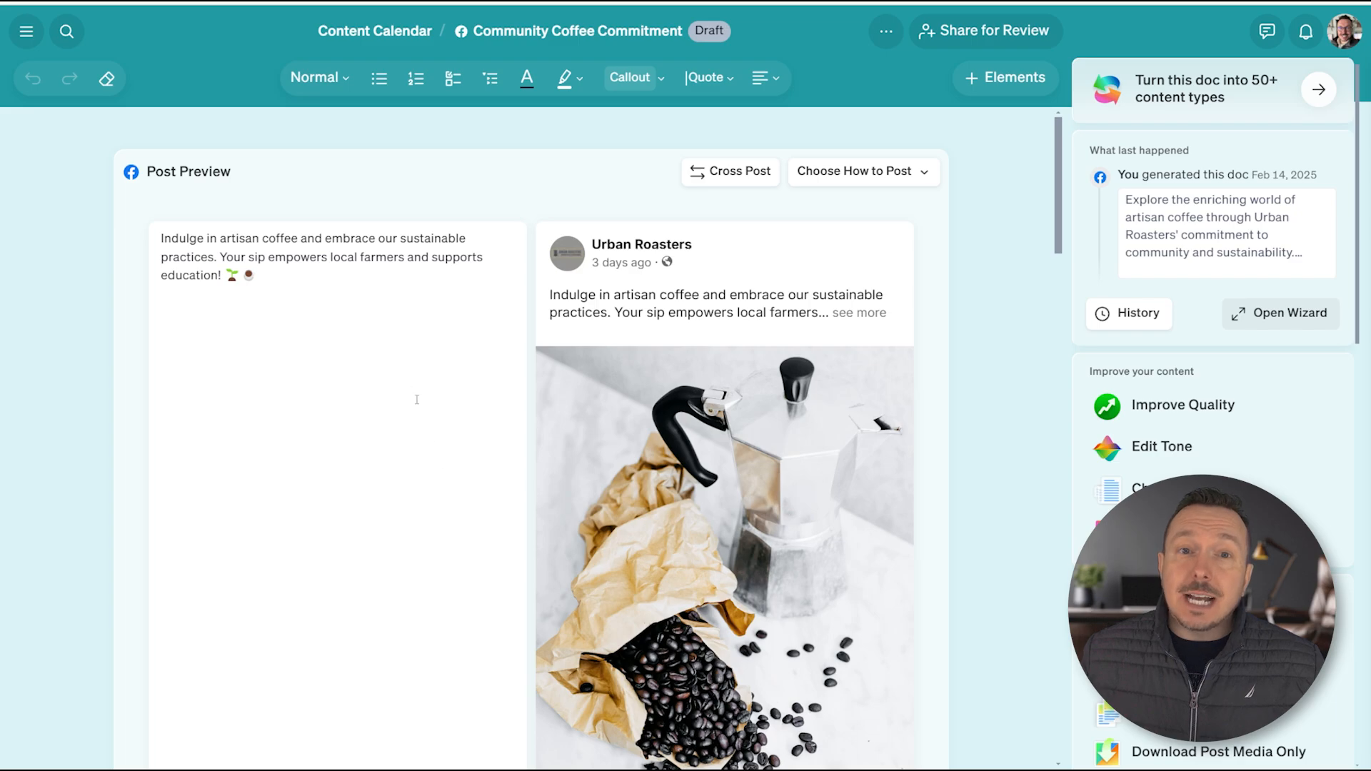
Append the test text "vvvvvvvvvvv" to the end of the post caption in the preview editor.
triple_click(277, 277)
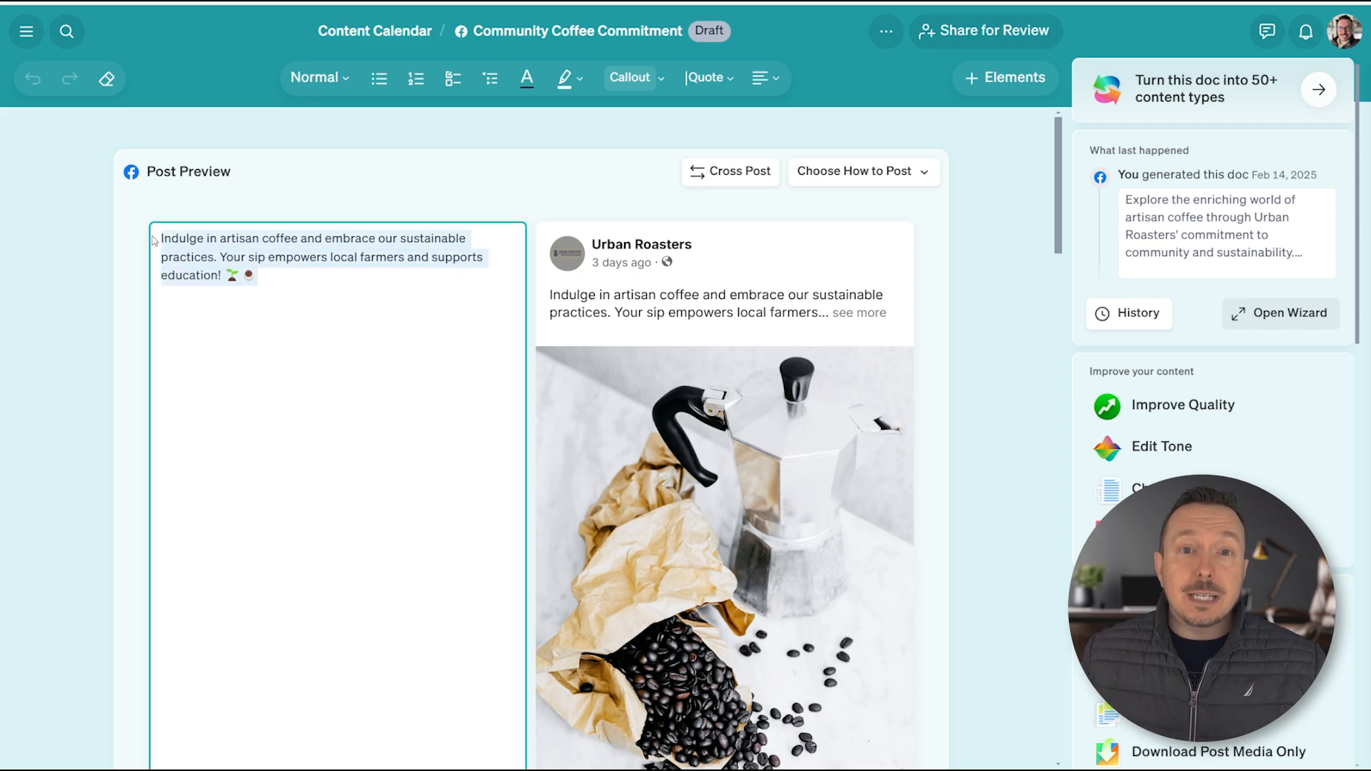
click(303, 277)
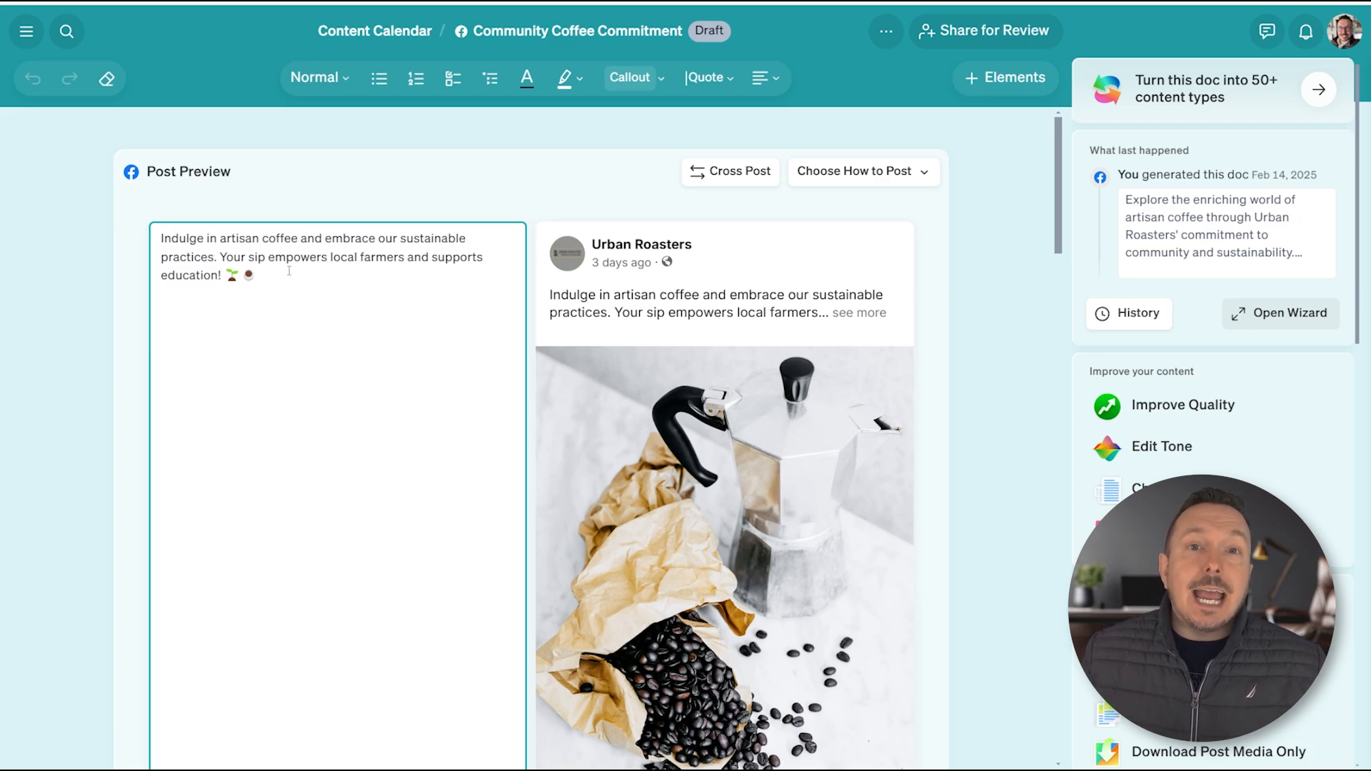
text(vvvvvvvvvvv)
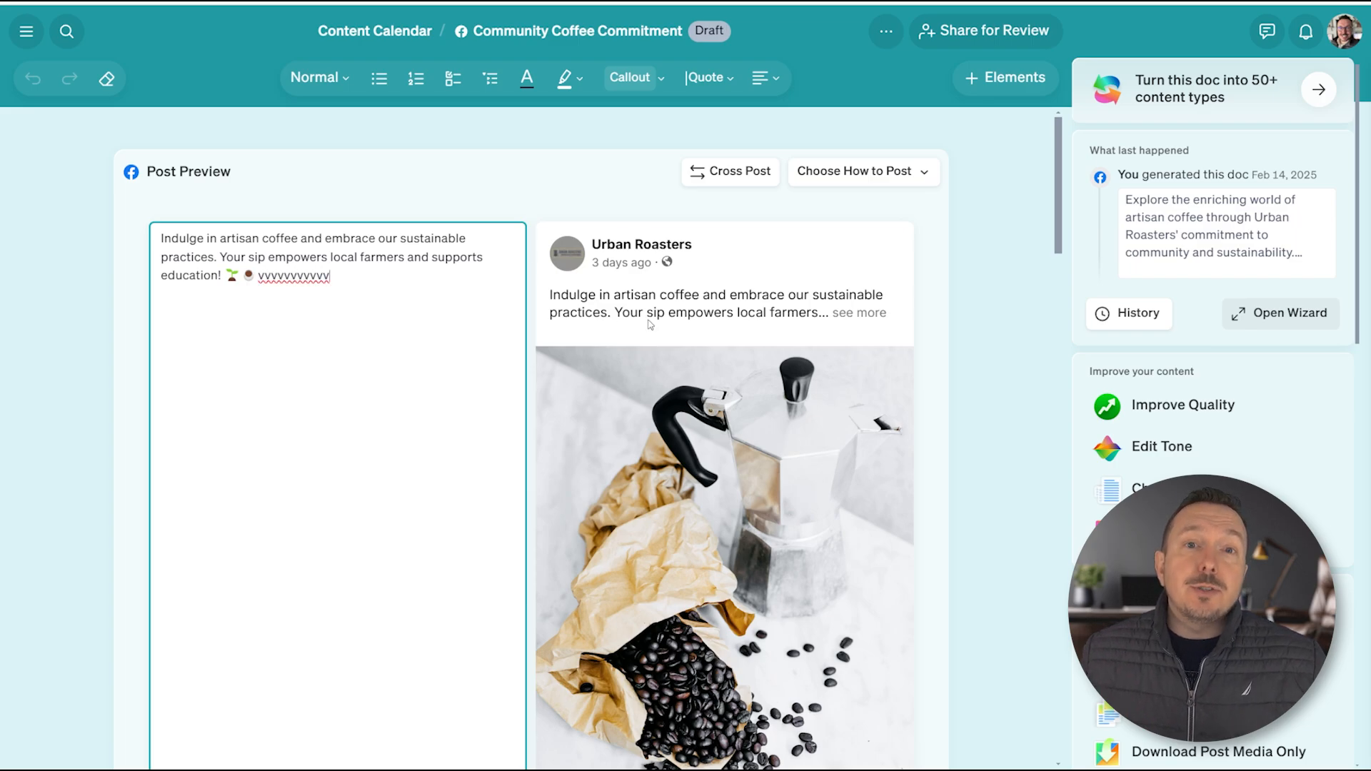
Expand the full caption in the Facebook preview and delete the test text "vvvvvvvvvvv" from the end of the caption.
click(859, 313)
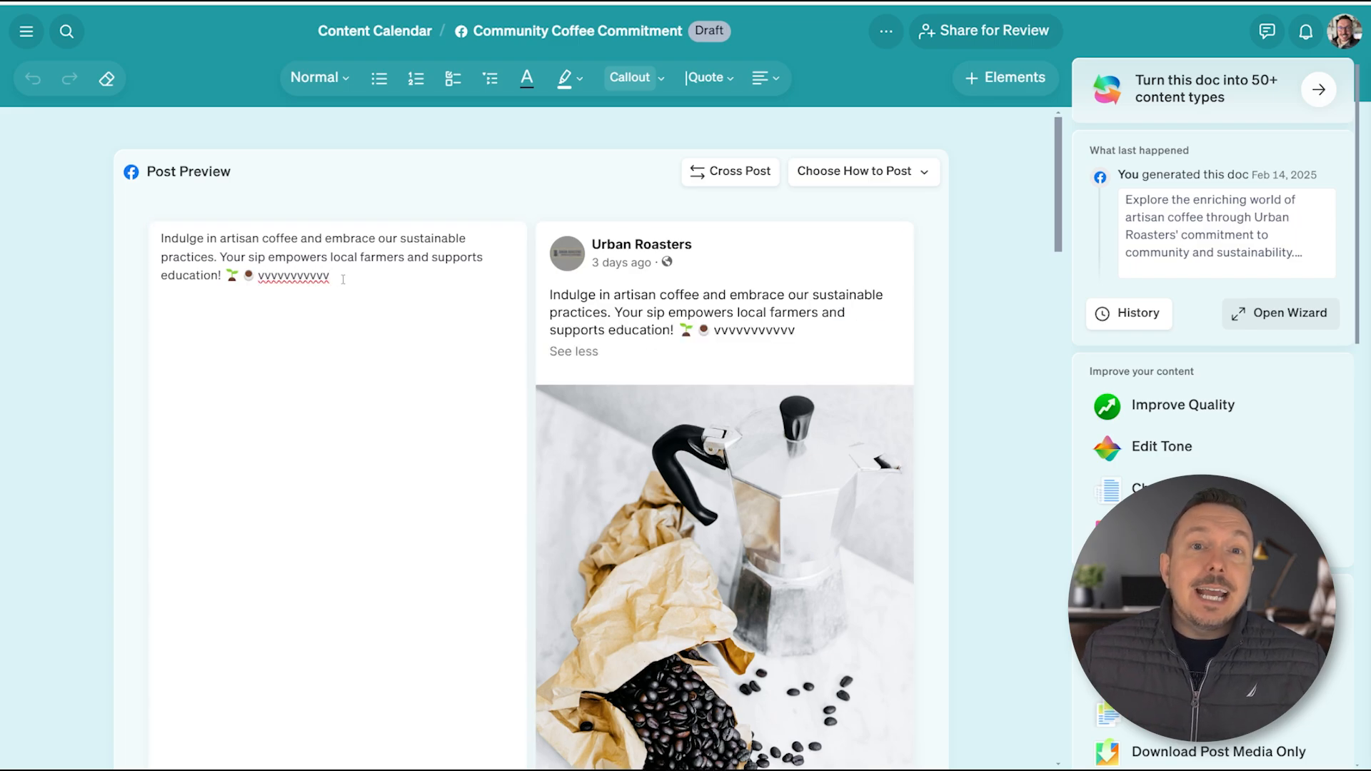
drag(343, 279, 257, 279)
key(BackSpace)
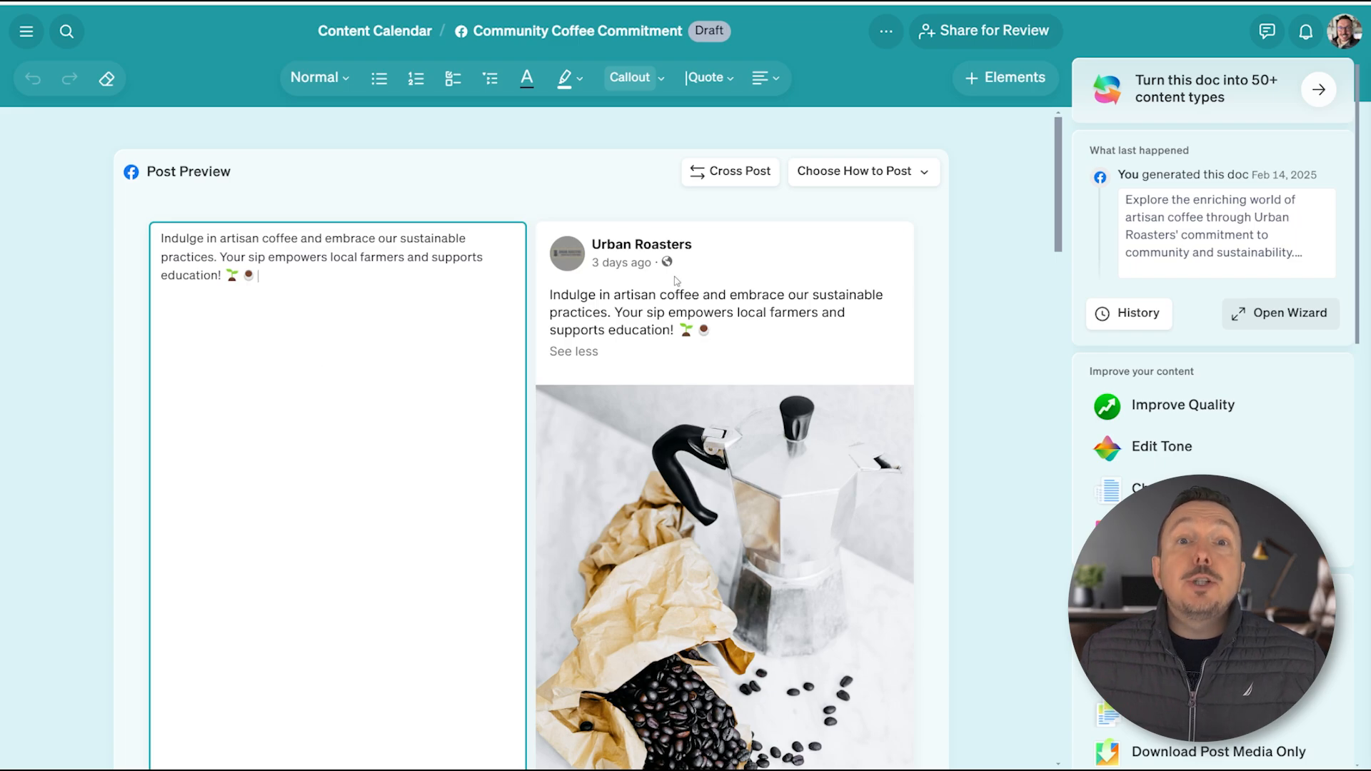
Schedule the Facebook post to publish automatically on Sunday, February 16, 2025 at 9:00 AM PST.
click(927, 174)
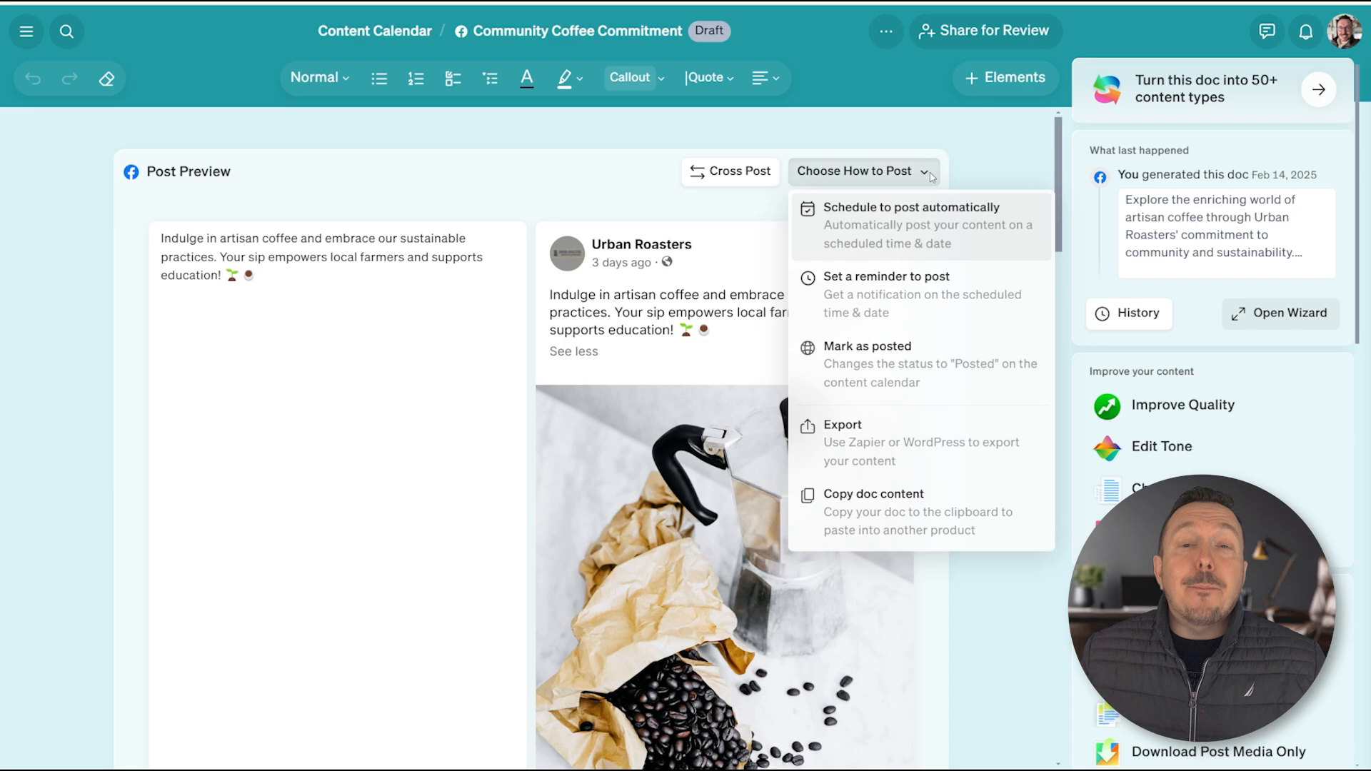
click(993, 219)
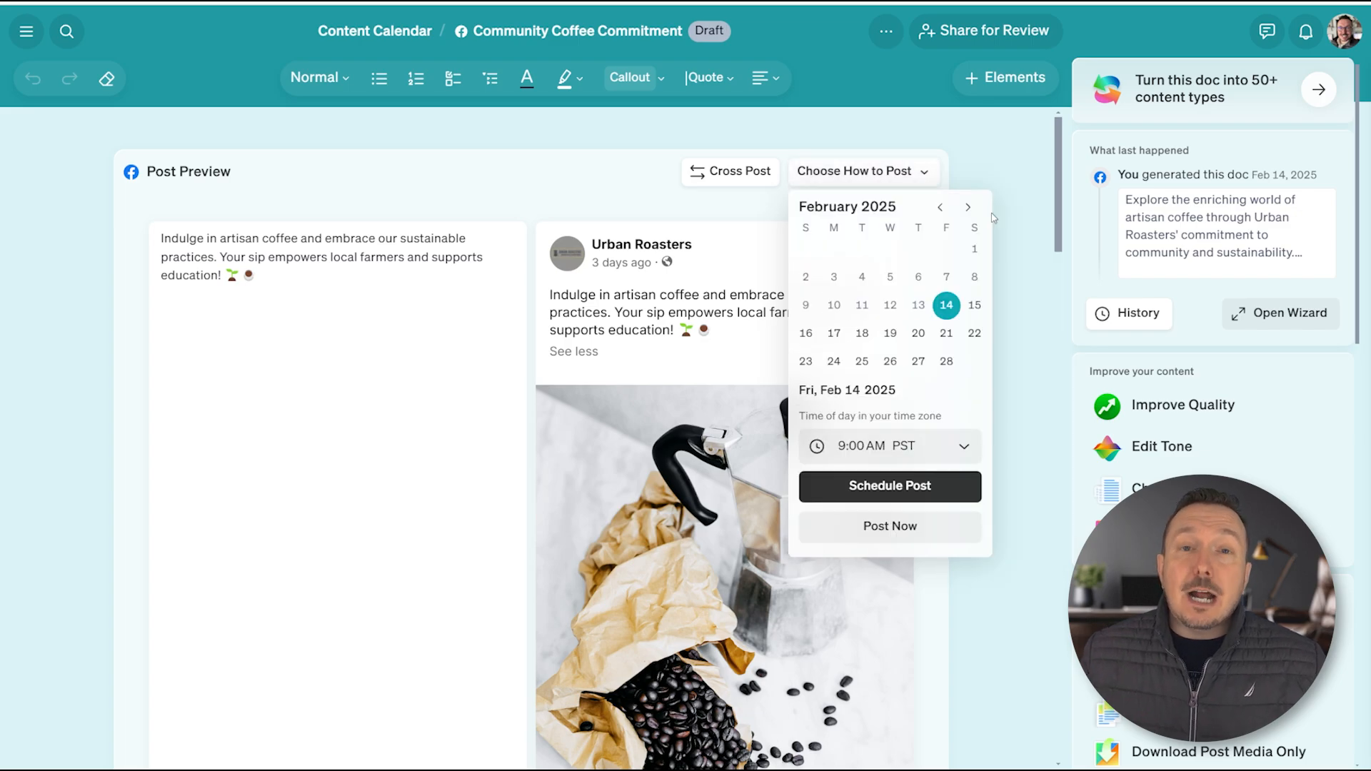
click(805, 333)
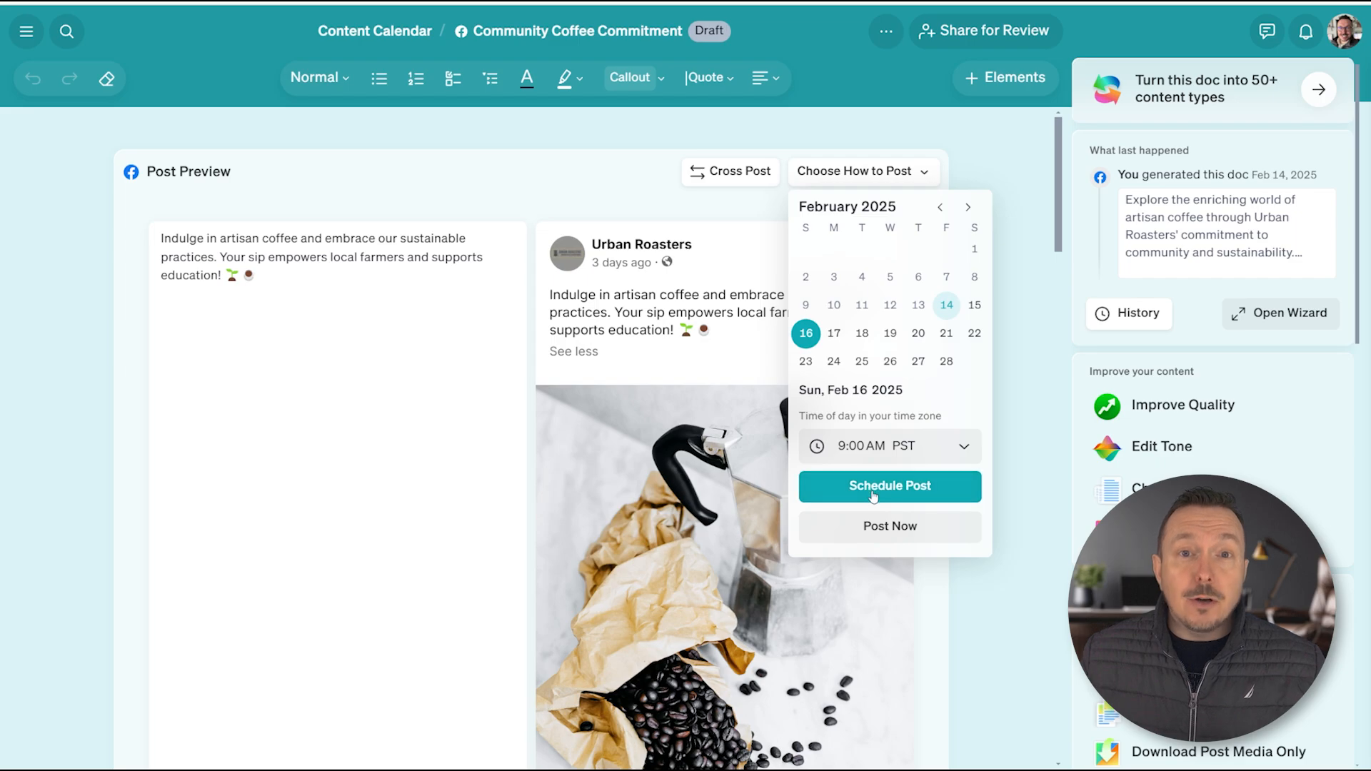
click(844, 487)
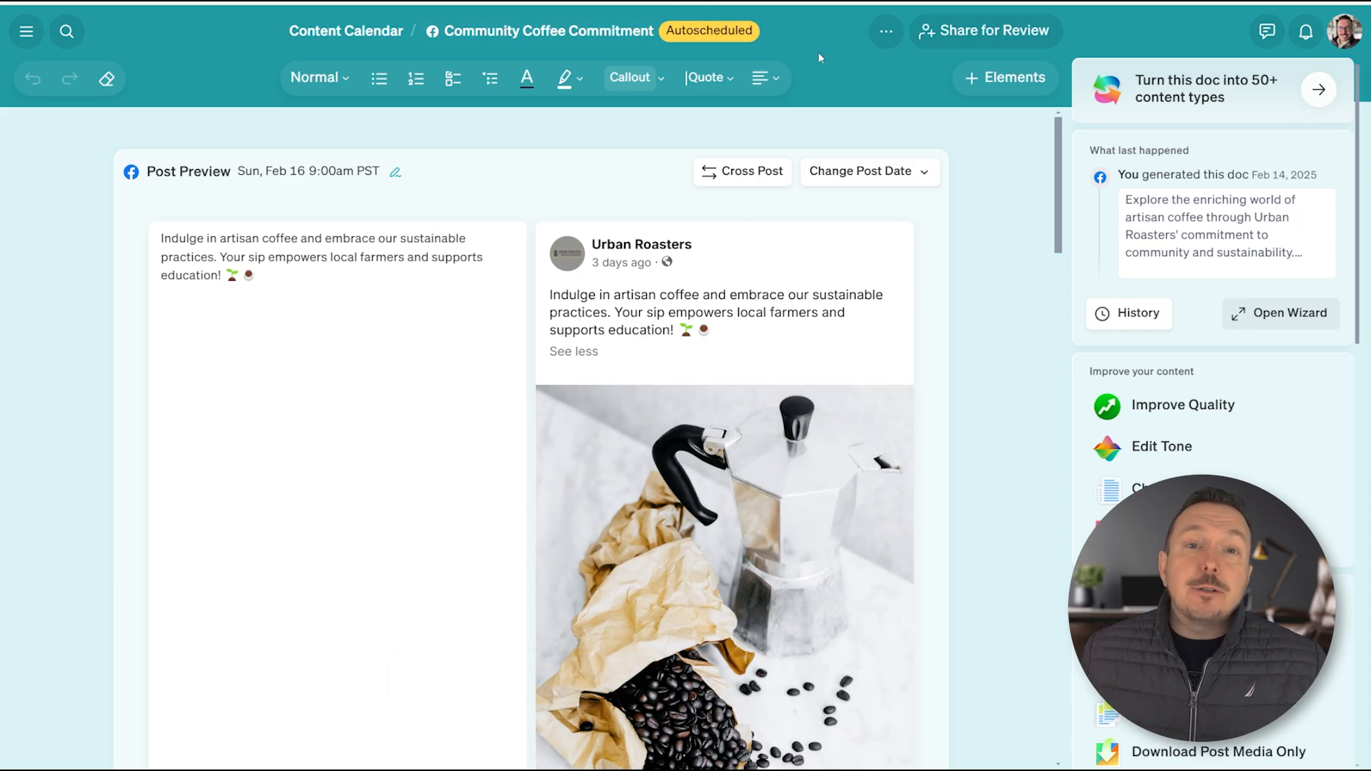
Cancel the scheduled auto post for the Community Coffee Commitment document.
click(926, 173)
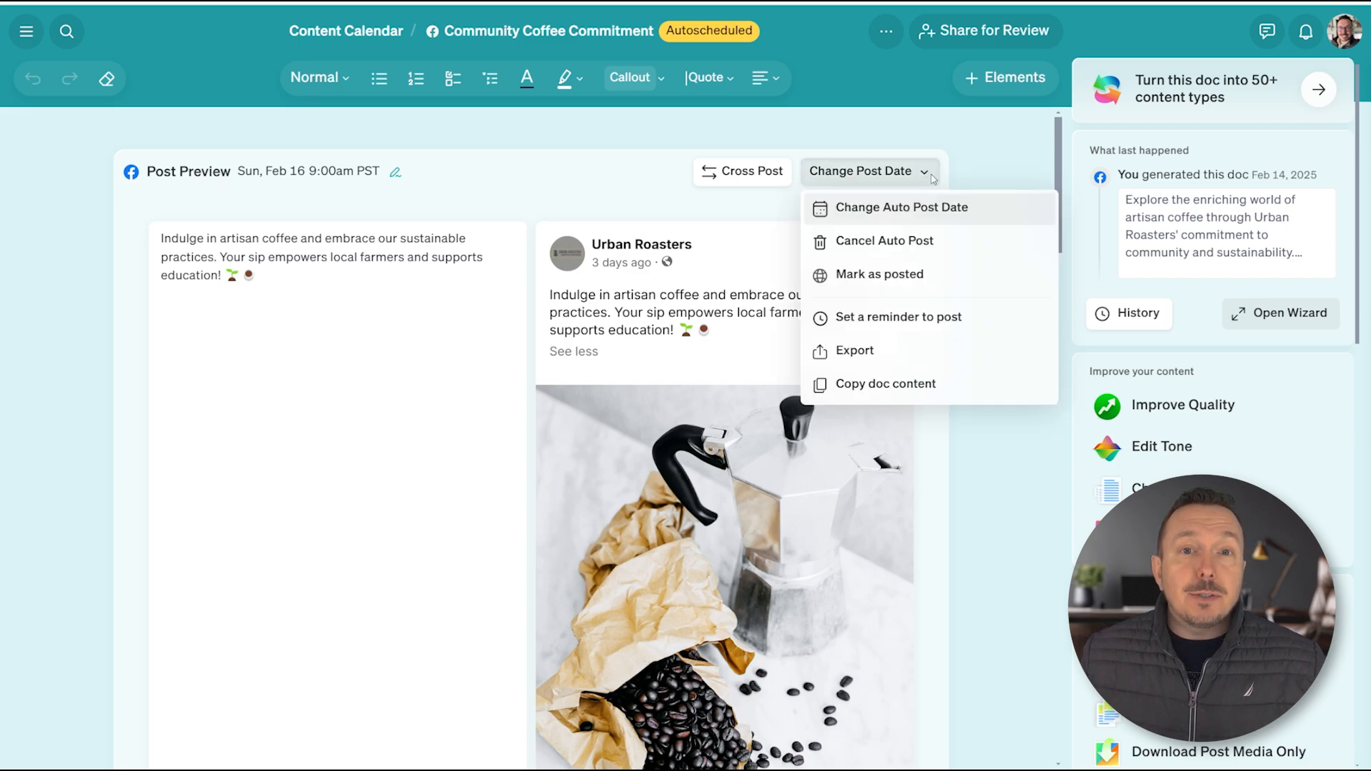
click(913, 246)
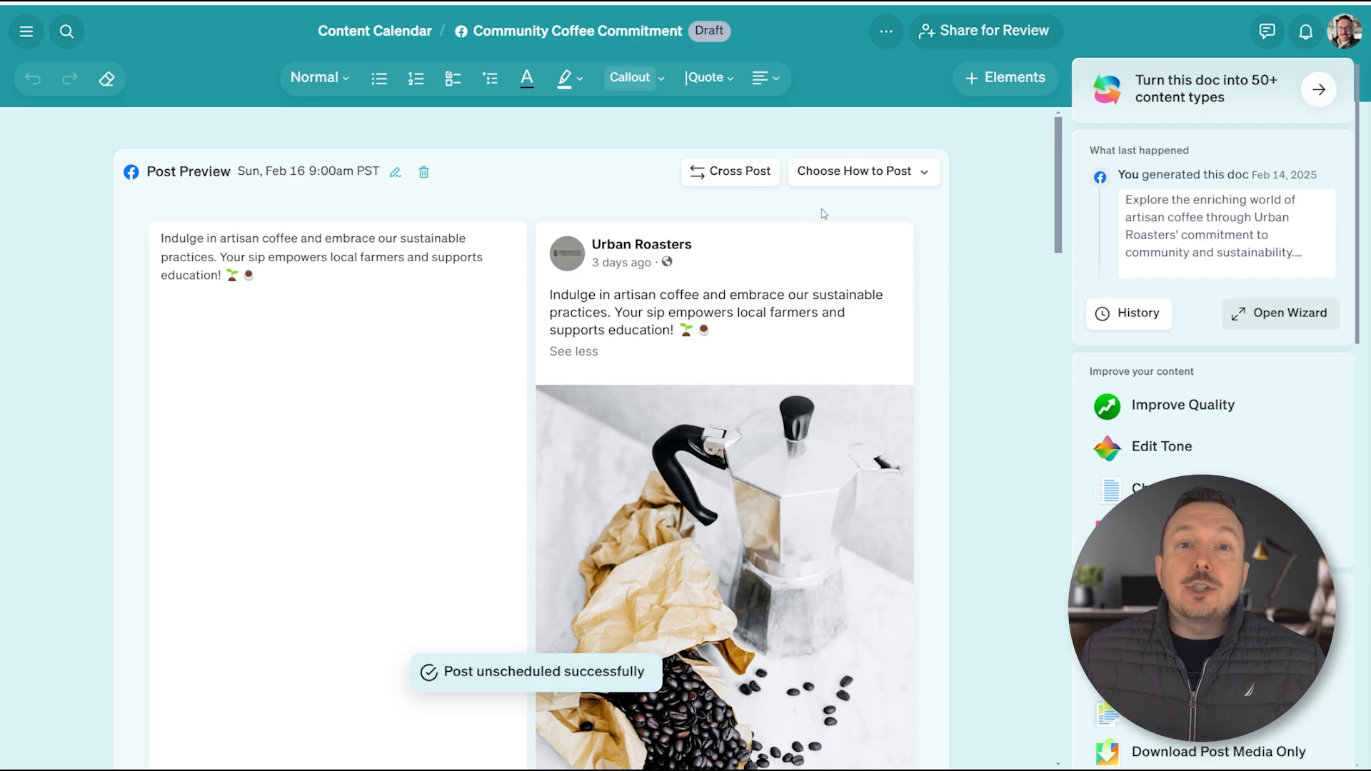
Publish the Community Coffee Commitment post to Facebook immediately instead of scheduling it, and confirm the posting.
click(898, 177)
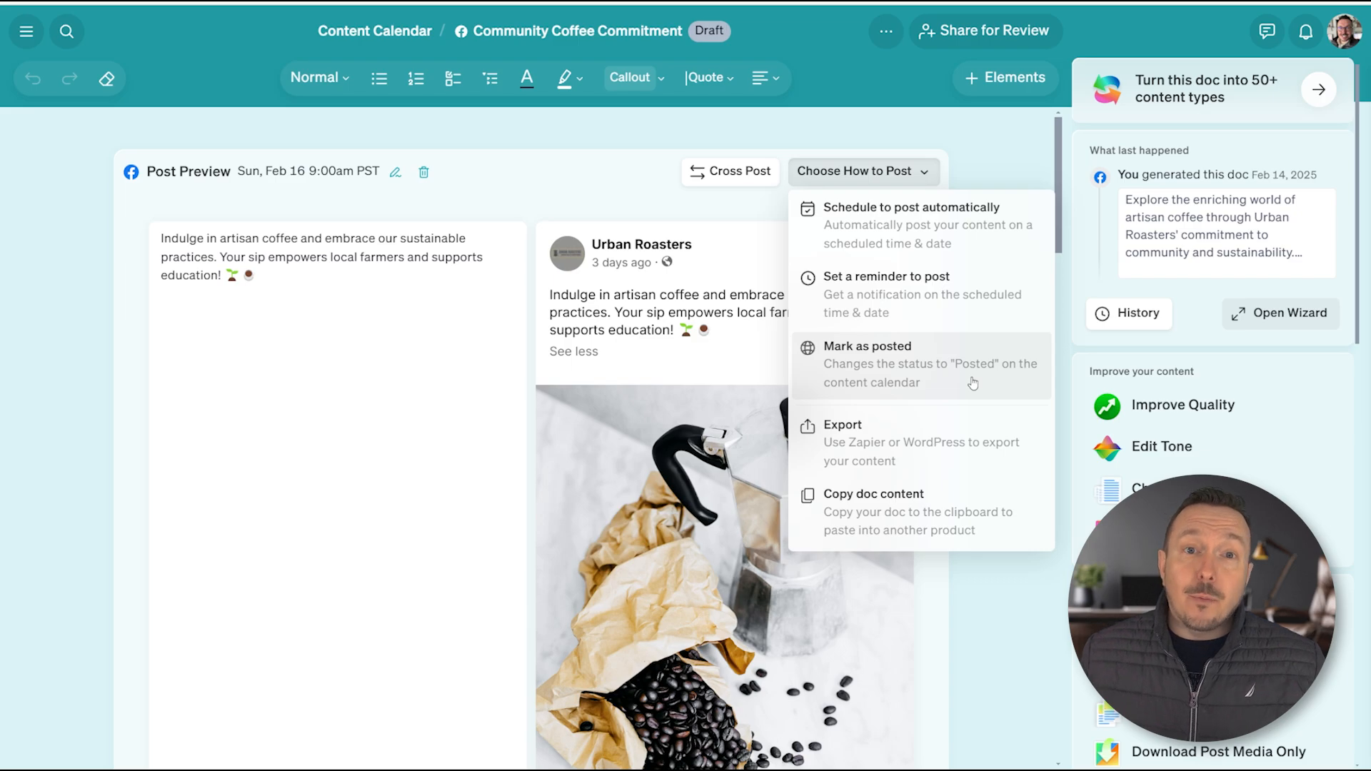
click(982, 232)
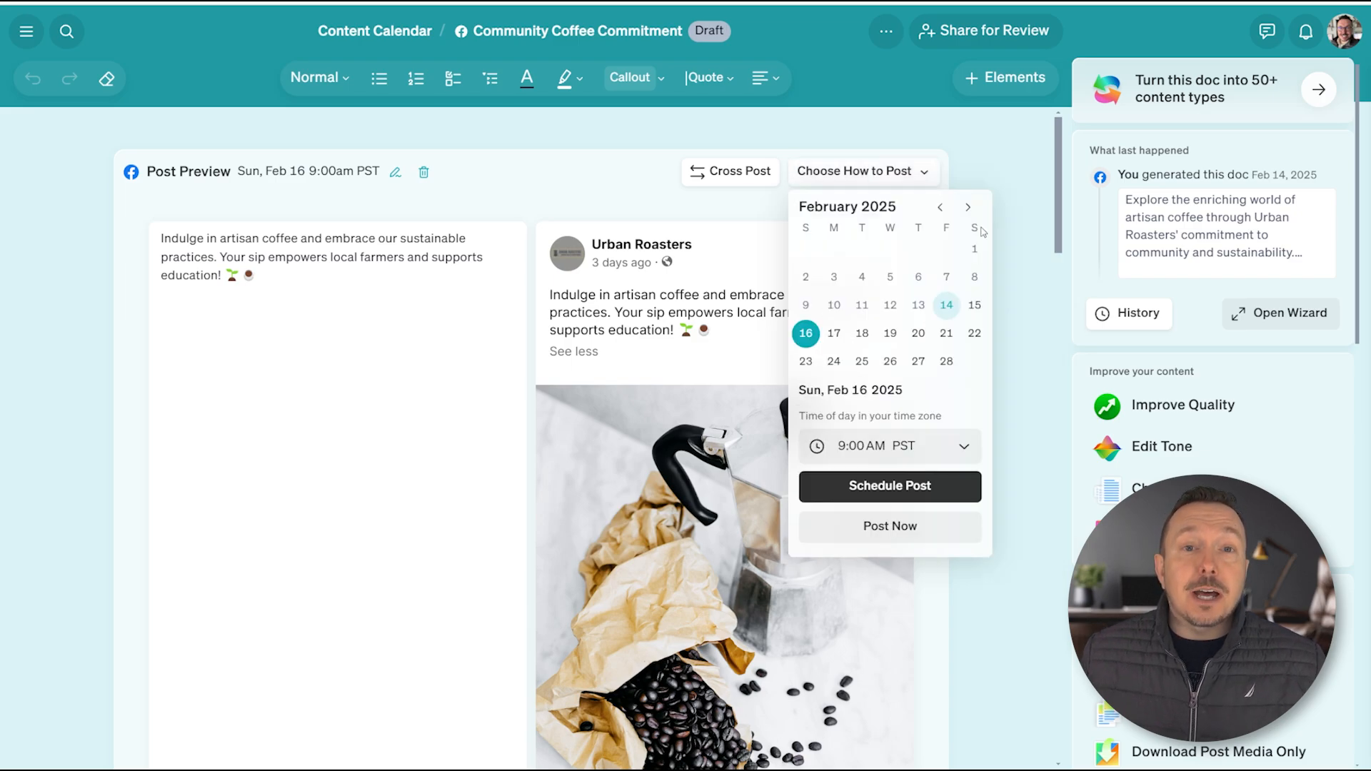
click(907, 525)
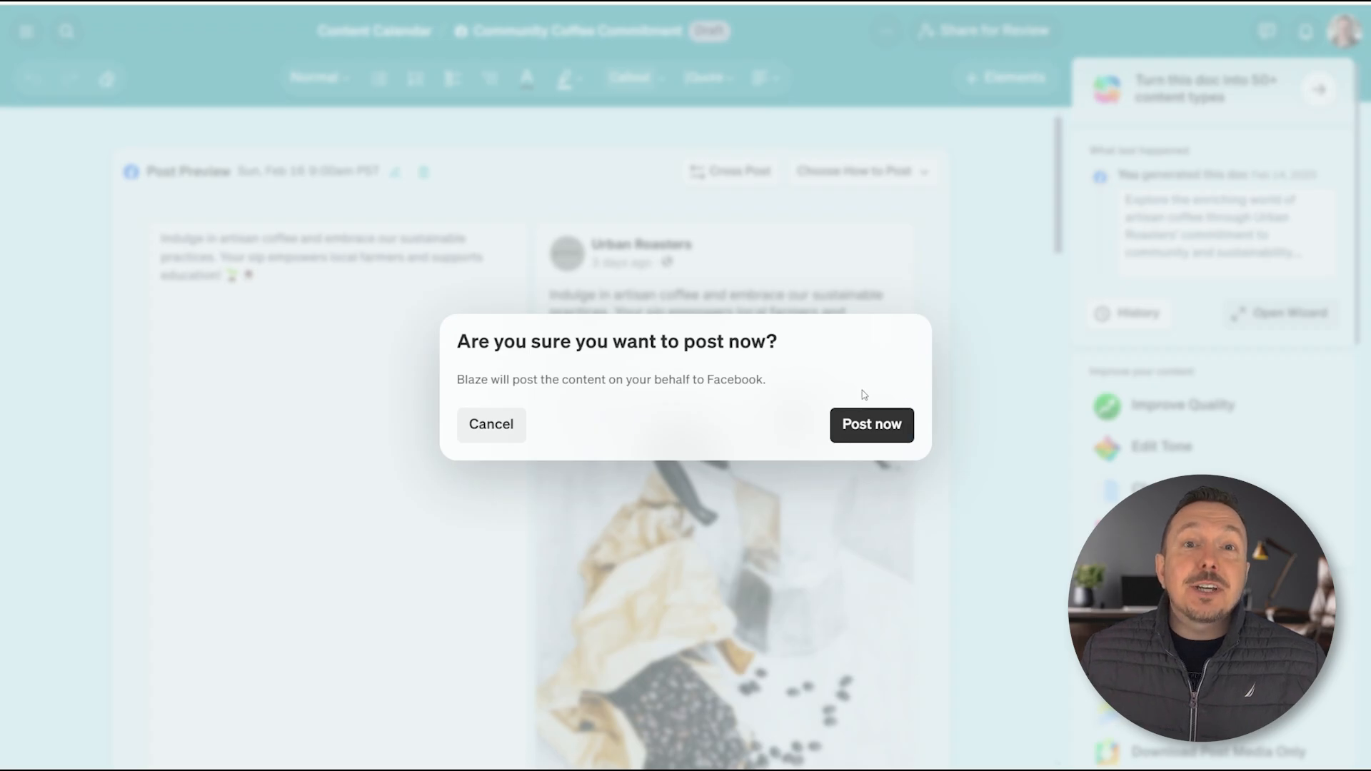
click(865, 429)
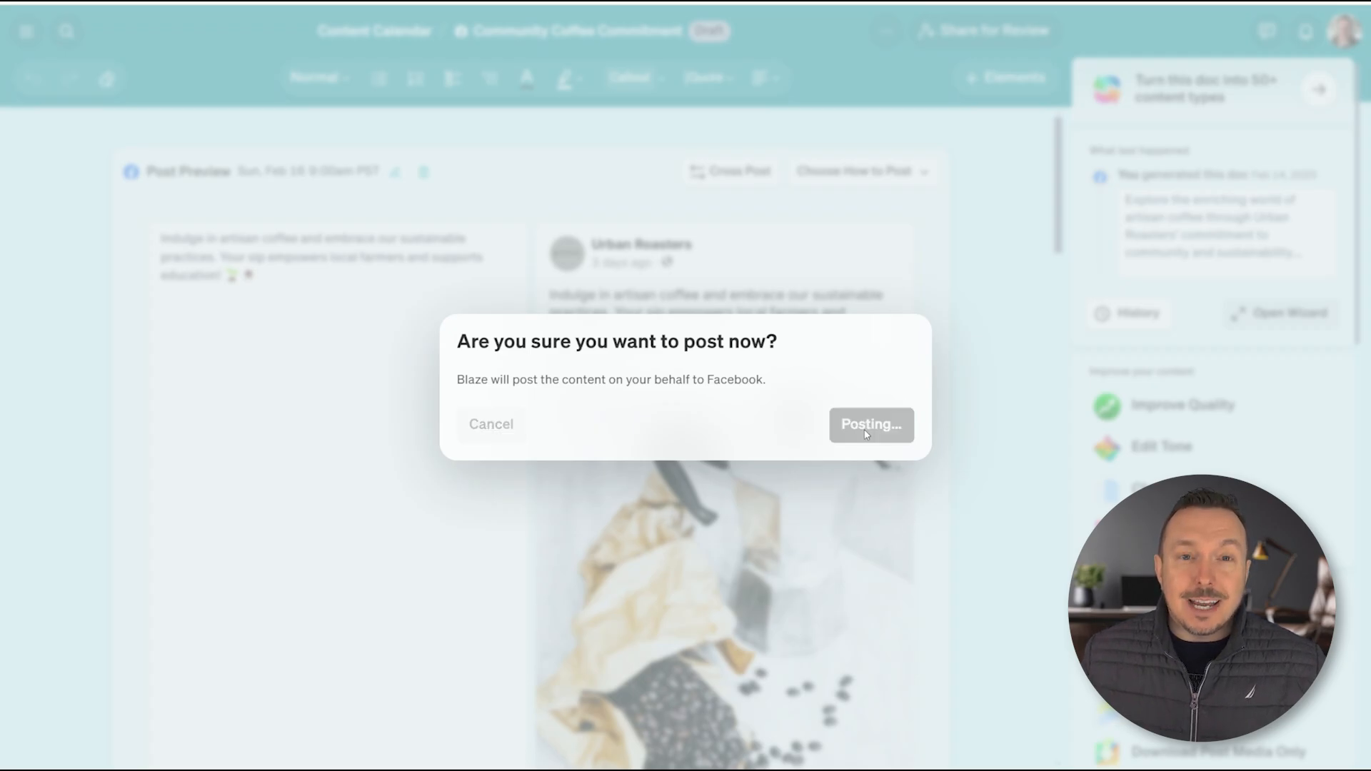